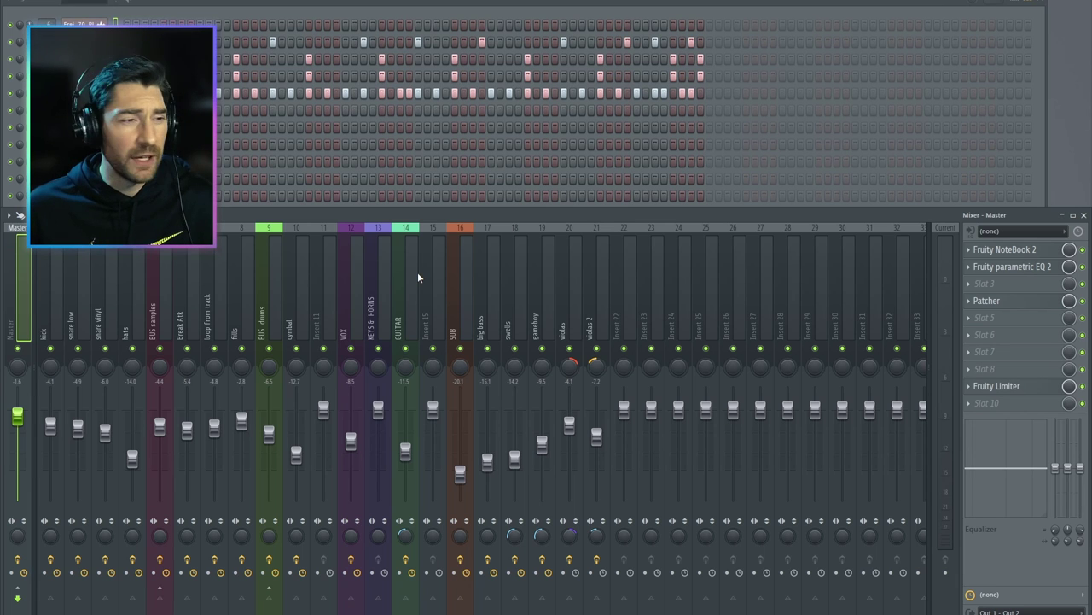
Start playback and open the Patcher on the BUS drums mixer track
key("space")
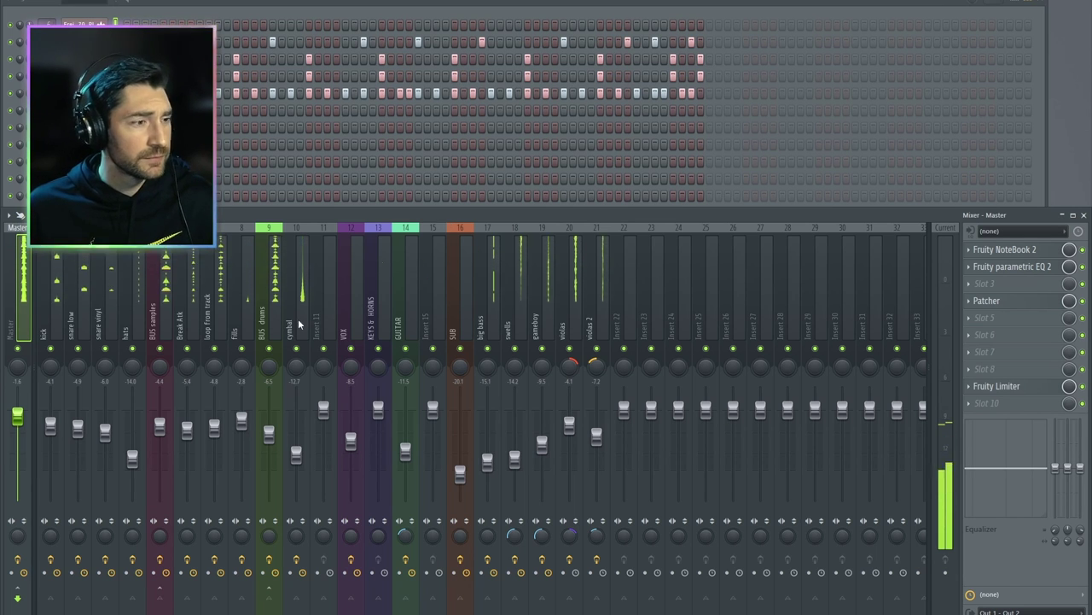
left_click(272, 317)
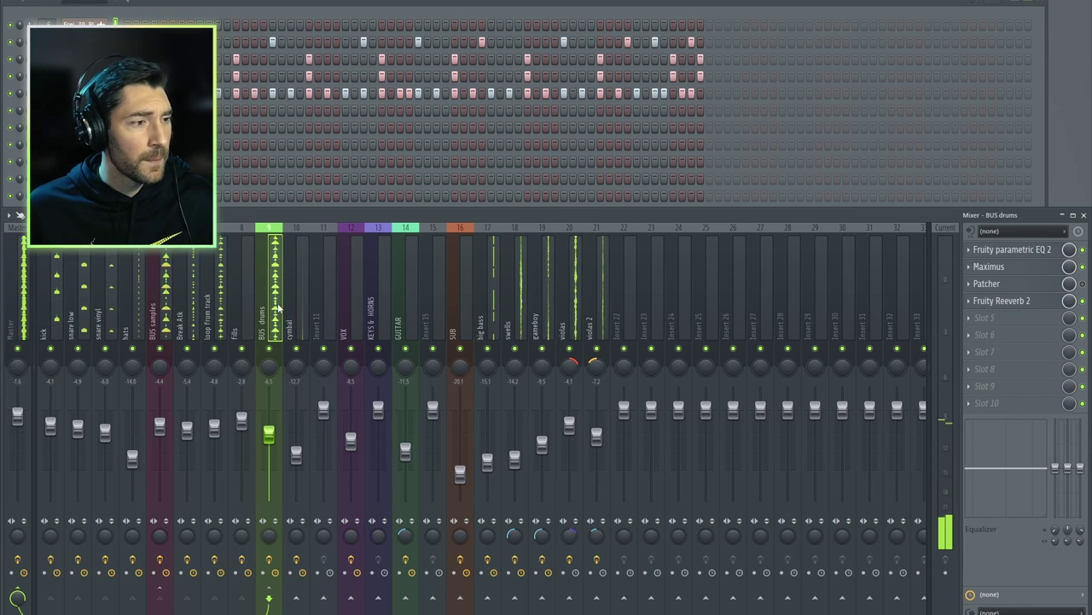
left_click(988, 288)
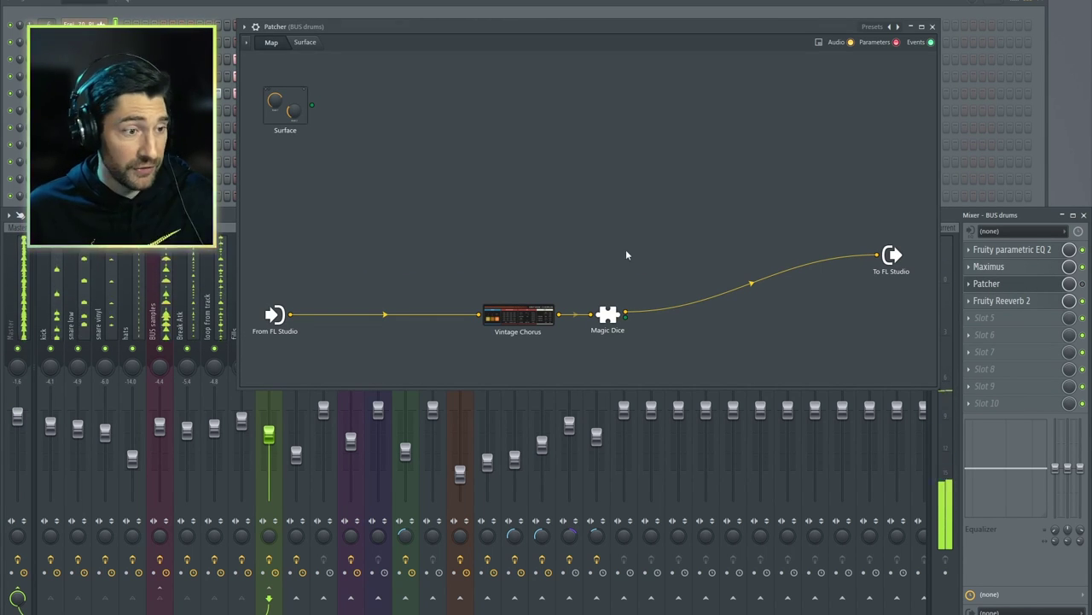
Open Vintage Chorus and Magic Dice for inspection, then close both and the Patcher
left_click(518, 320)
left_click(617, 330)
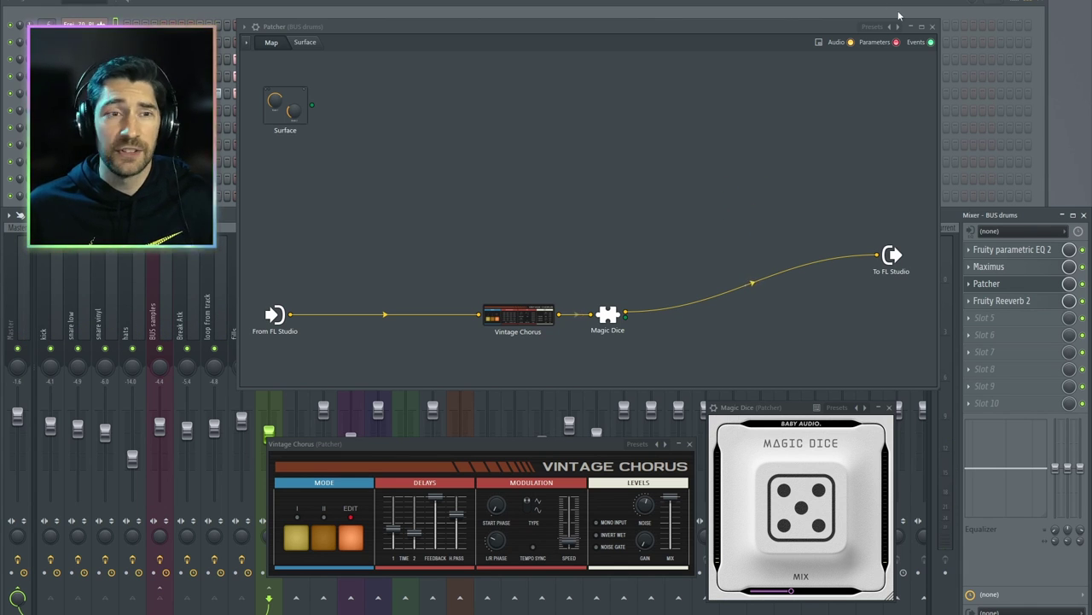
left_click(933, 27)
left_click(690, 444)
left_click(890, 407)
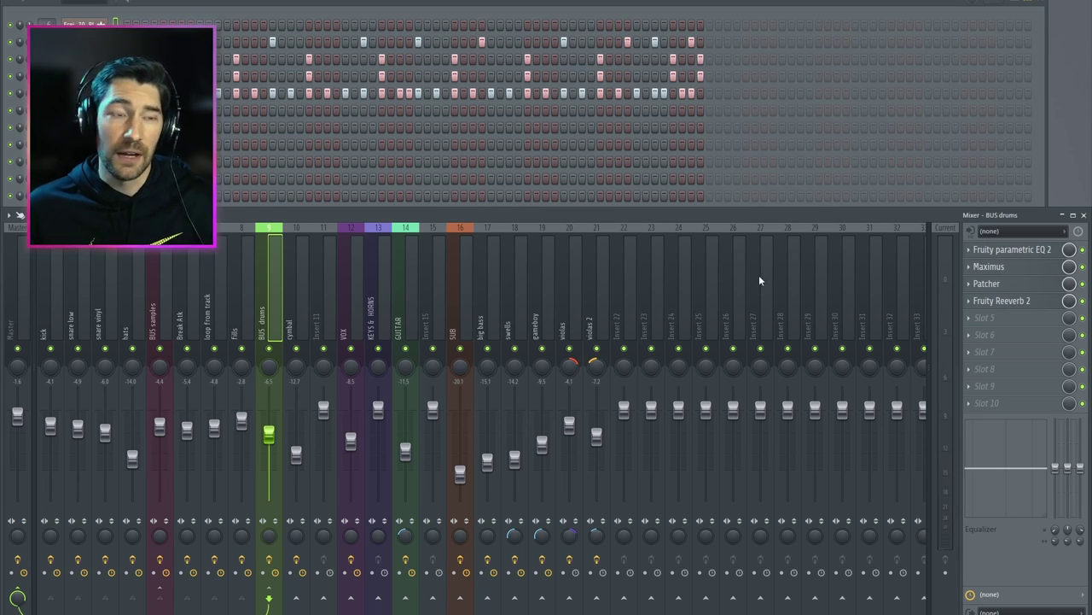
Open the Master track's Patcher and show its surface controls
left_click(11, 305)
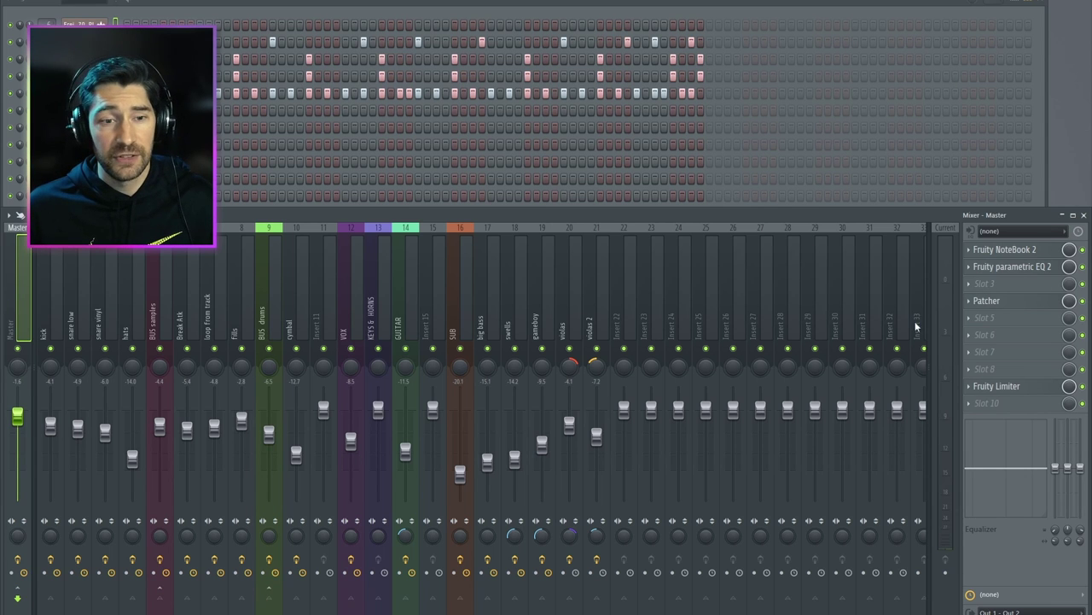
left_click(986, 302)
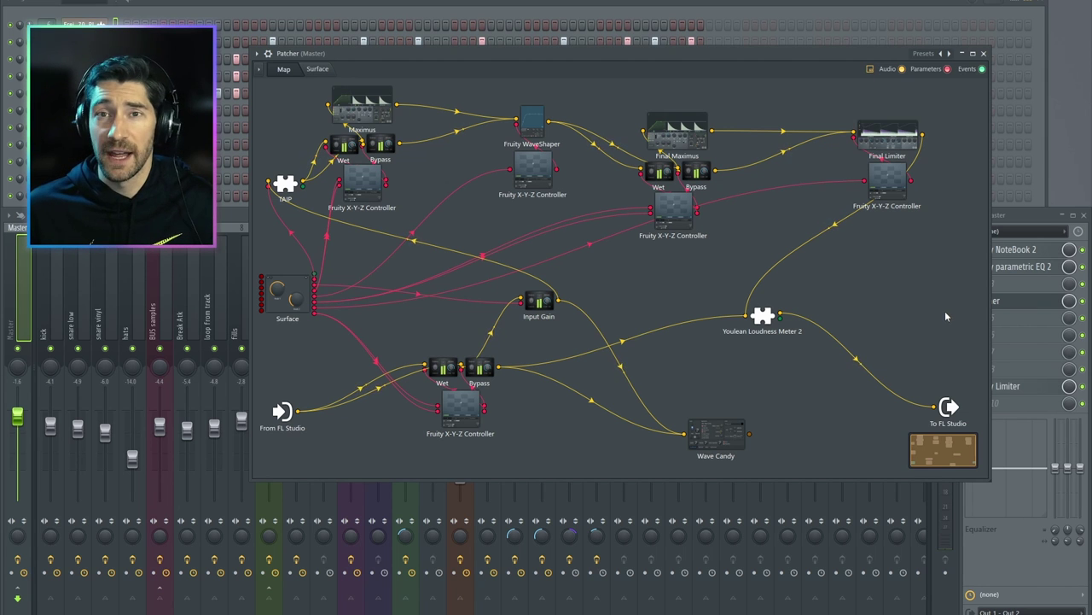
left_click(317, 68)
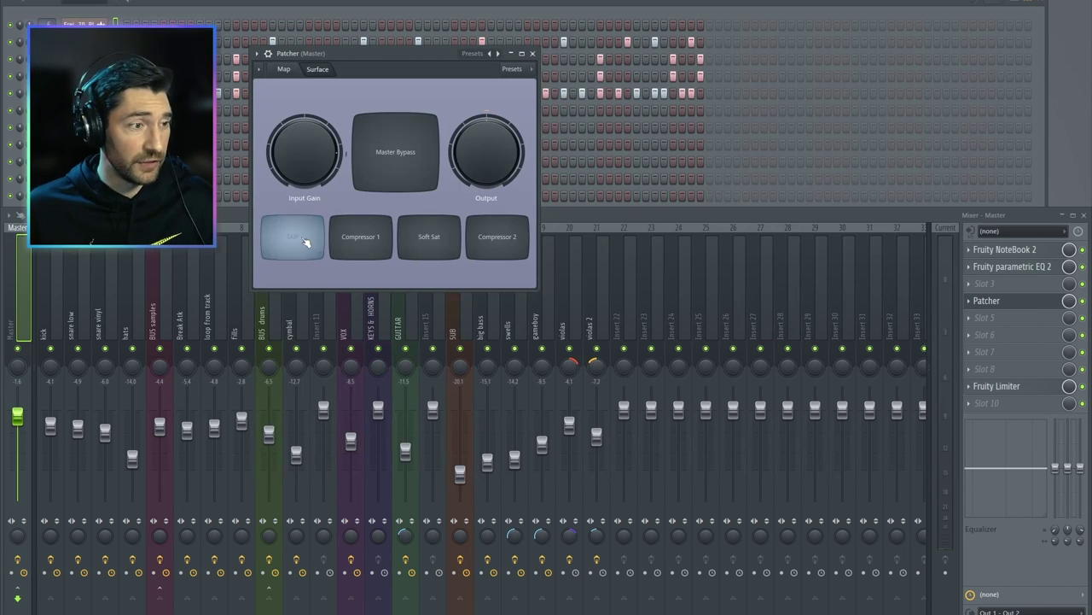
Toggle TAIP, Compressor 1, Soft Sat and Master Bypass, leaving TAIP on, then reopen the BUS drums Patcher
left_click(312, 242)
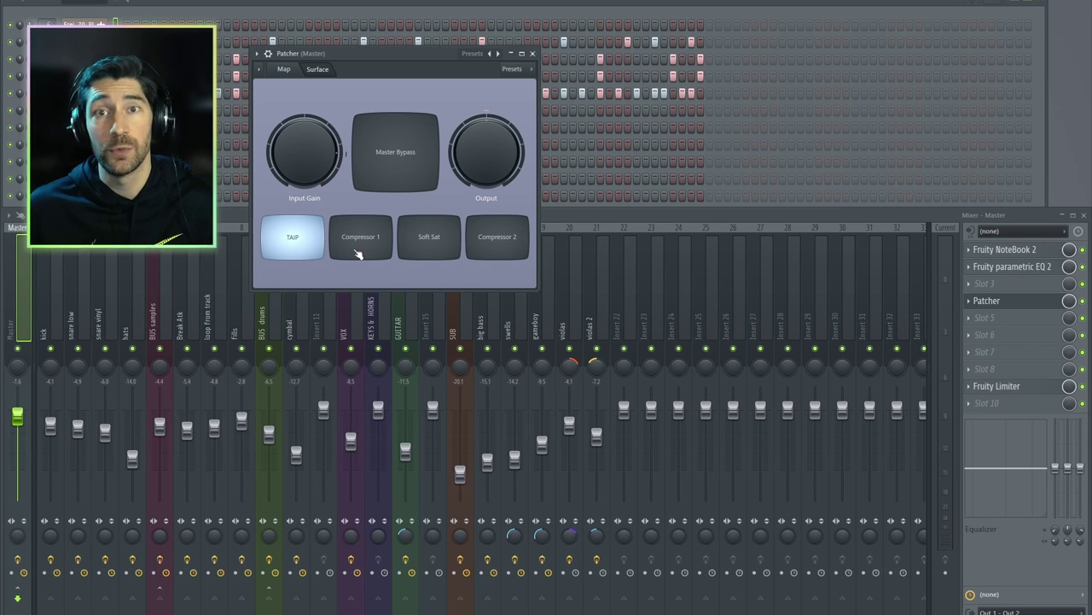
left_click(359, 254)
left_click(442, 247)
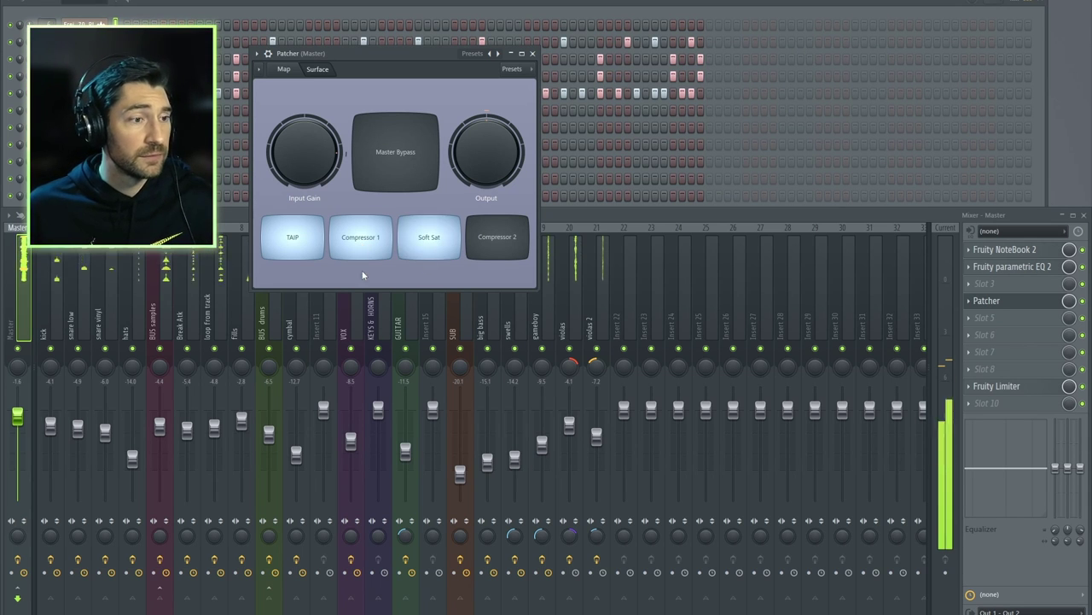
left_click(360, 253)
left_click(362, 245)
left_click(428, 246)
left_click(418, 179)
left_click(418, 177)
left_click(359, 240)
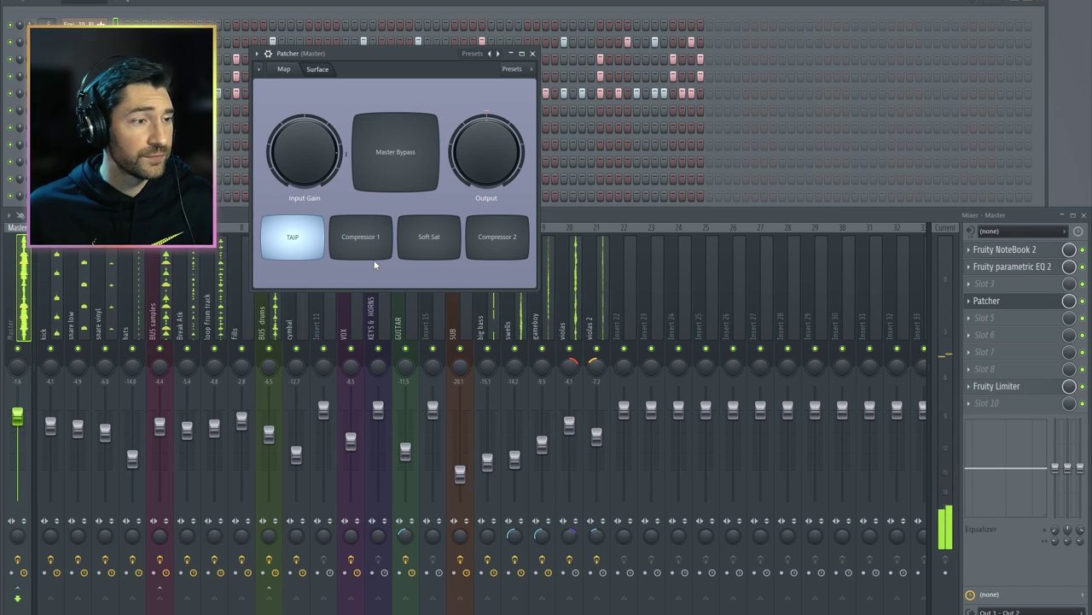
left_click(269, 324)
left_click(990, 286)
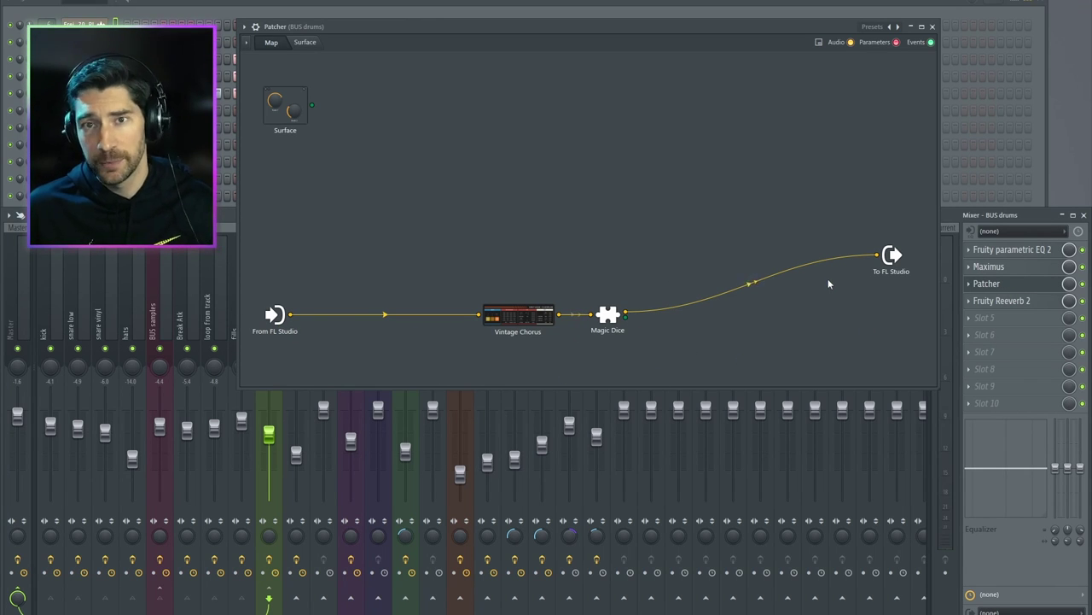
Stop playback and delete cables so From FL Studio no longer feeds Vintage Chorus
key("space")
left_click_drag(313, 299, 878, 254)
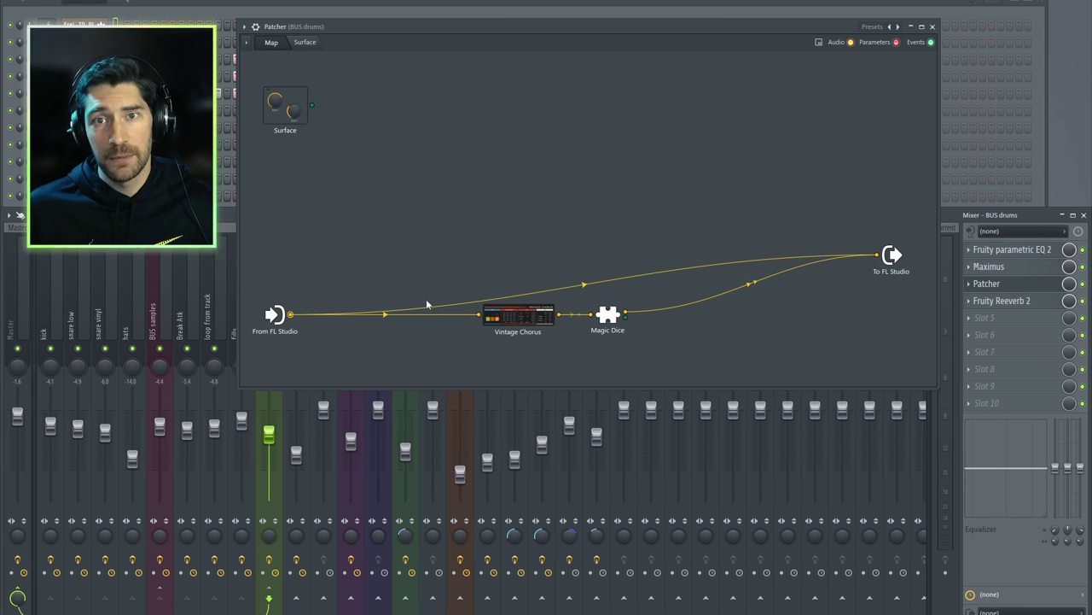
right_click(852, 255)
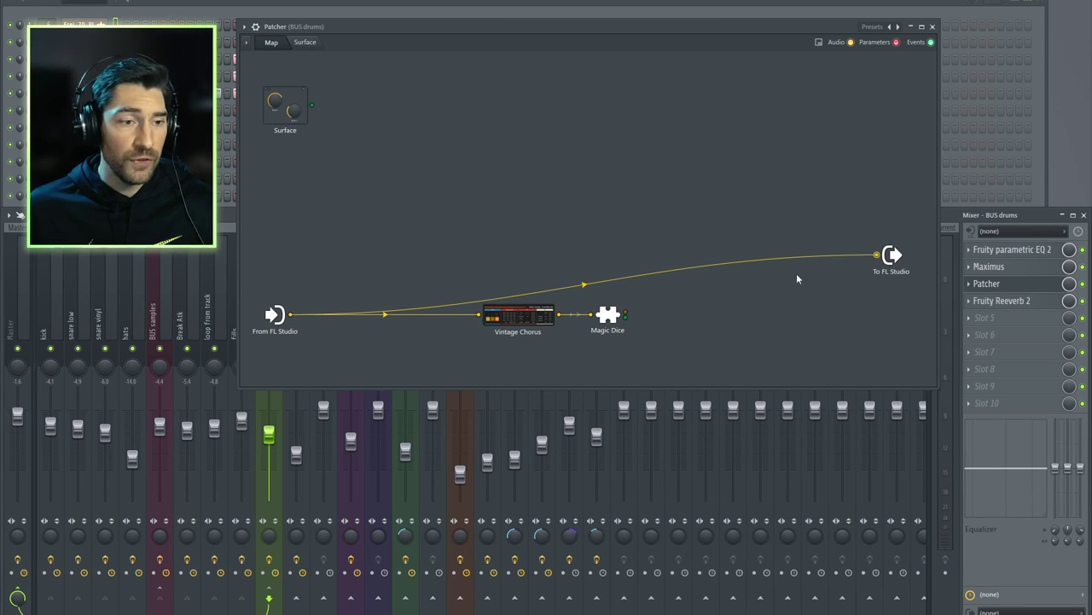
right_click(876, 256)
right_click(479, 315)
Reconnect Magic Dice to To FL Studio and add a Fruity Balance module to the map
left_click_drag(632, 320, 877, 255)
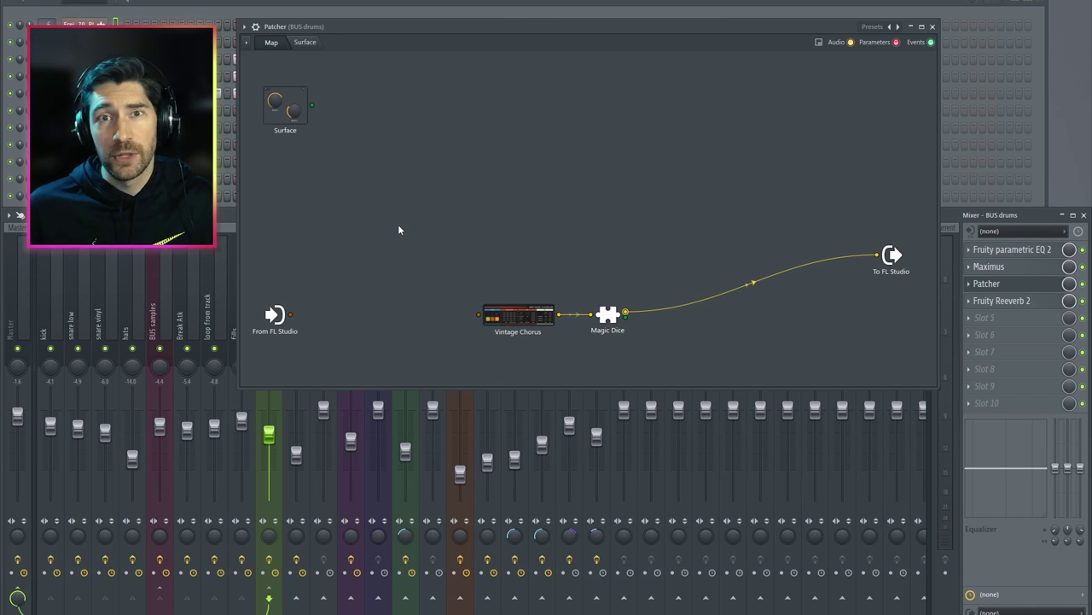
right_click(384, 214)
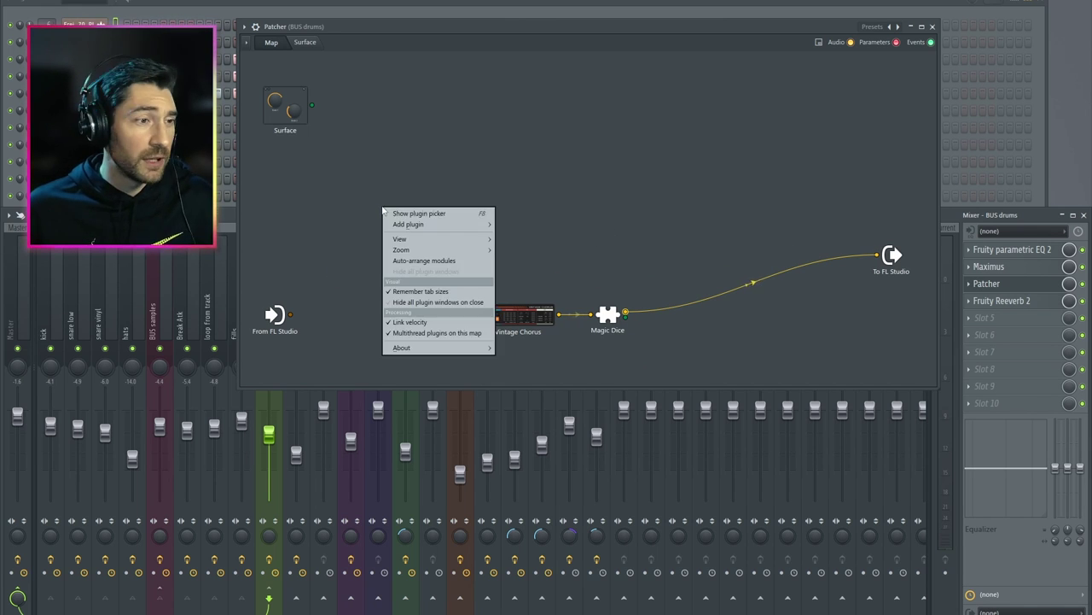
mouse_move(418, 230)
left_click(619, 198)
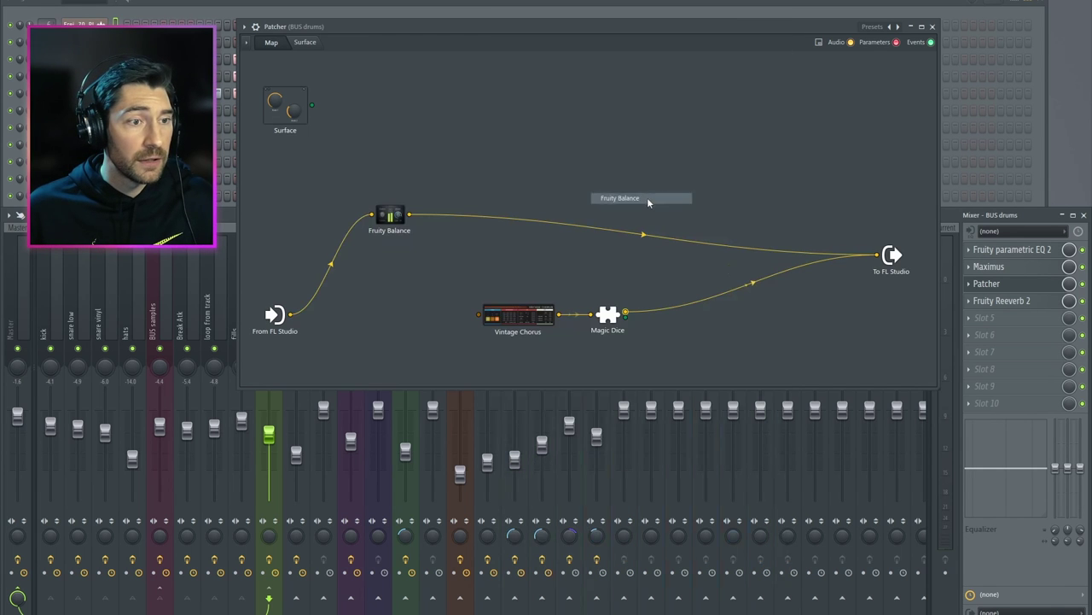
Nudge the Fruity Balance volume, reset it to 0.0dB, and copy its value
left_click(391, 218)
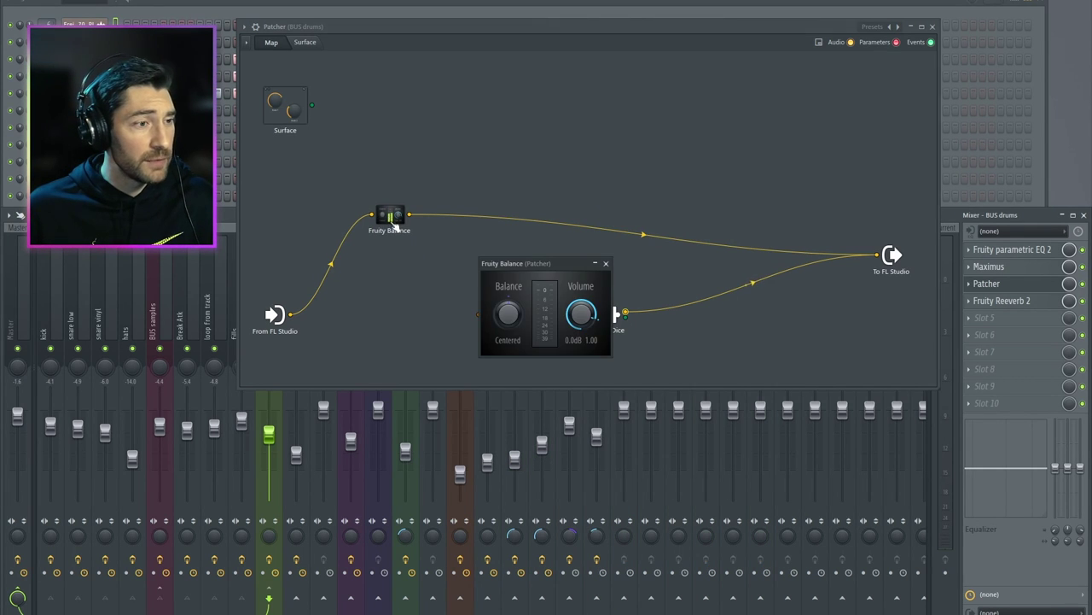
left_click_drag(557, 270, 677, 411)
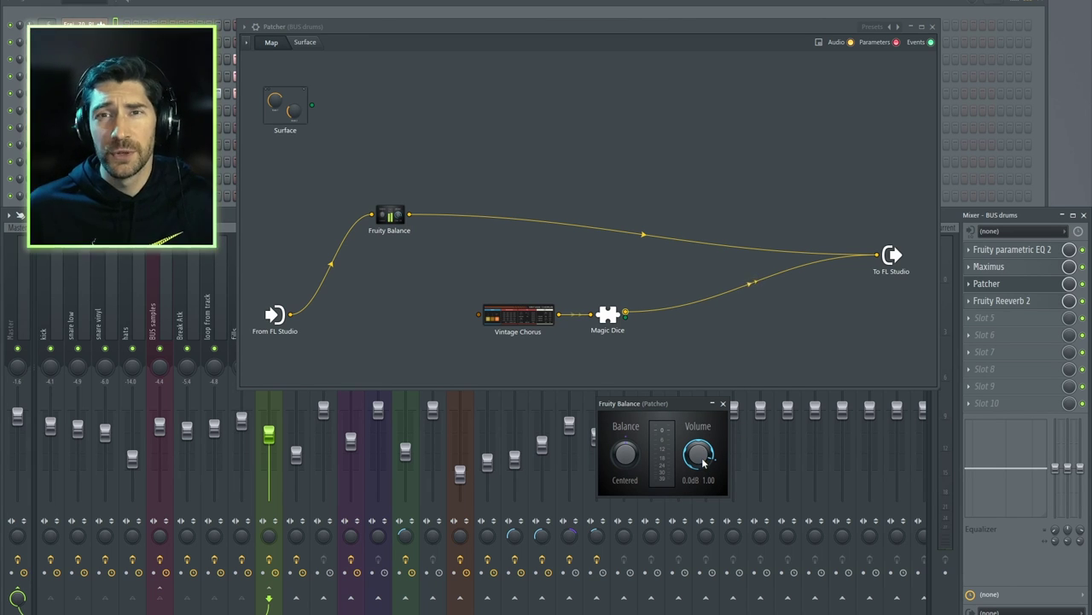
left_click_drag(703, 461, 703, 452)
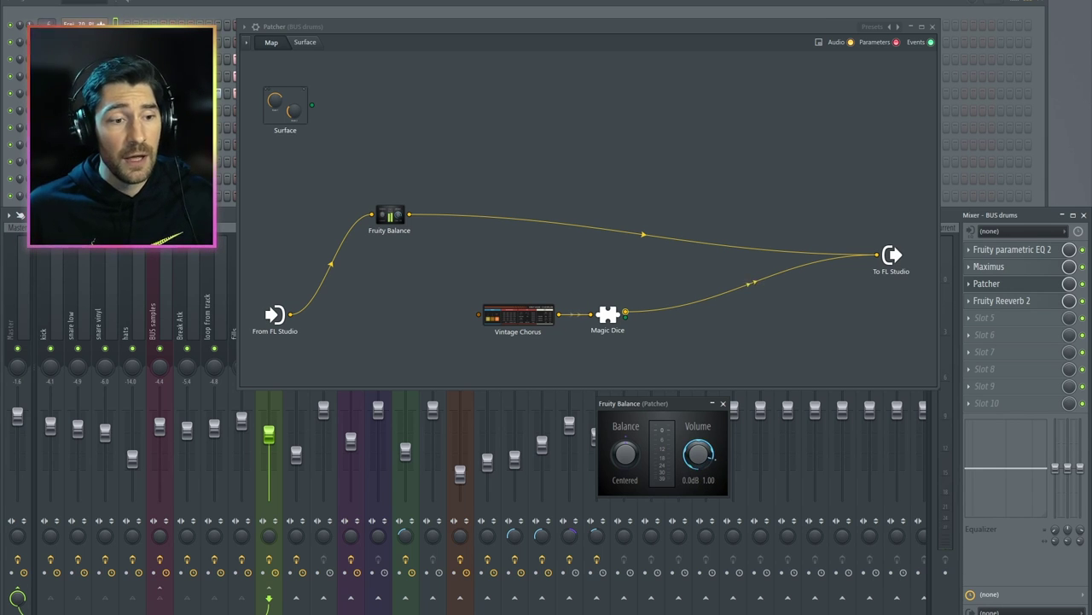
left_click_drag(696, 454, 695, 459)
right_click(695, 459)
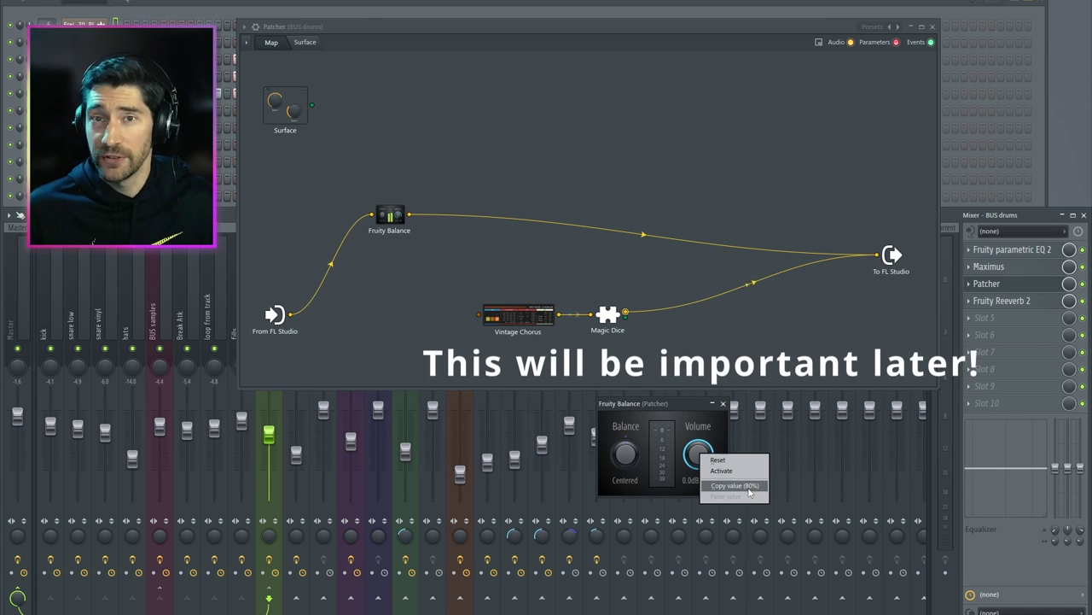
left_click_drag(681, 408, 660, 406)
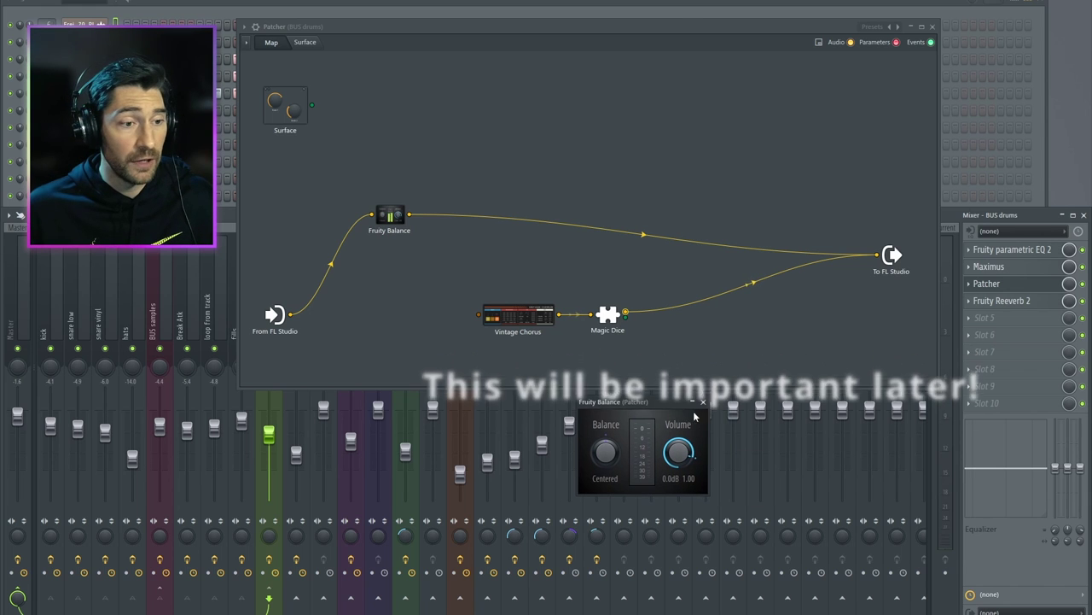
left_click(704, 402)
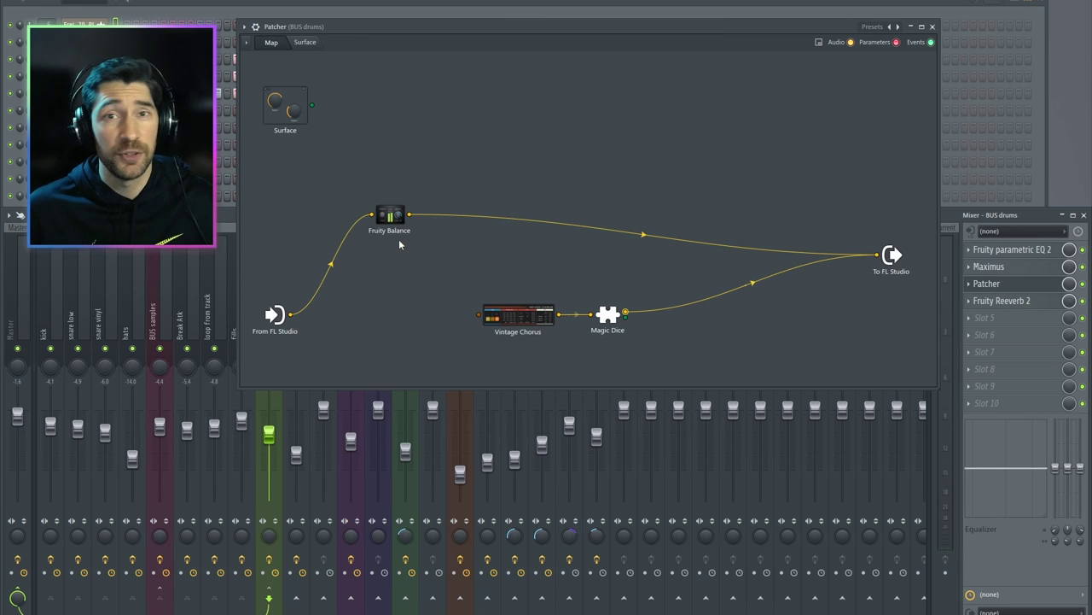
Open the Fruity Balance, Vintage Chorus and Magic Dice windows, then close them all
double_click(389, 217)
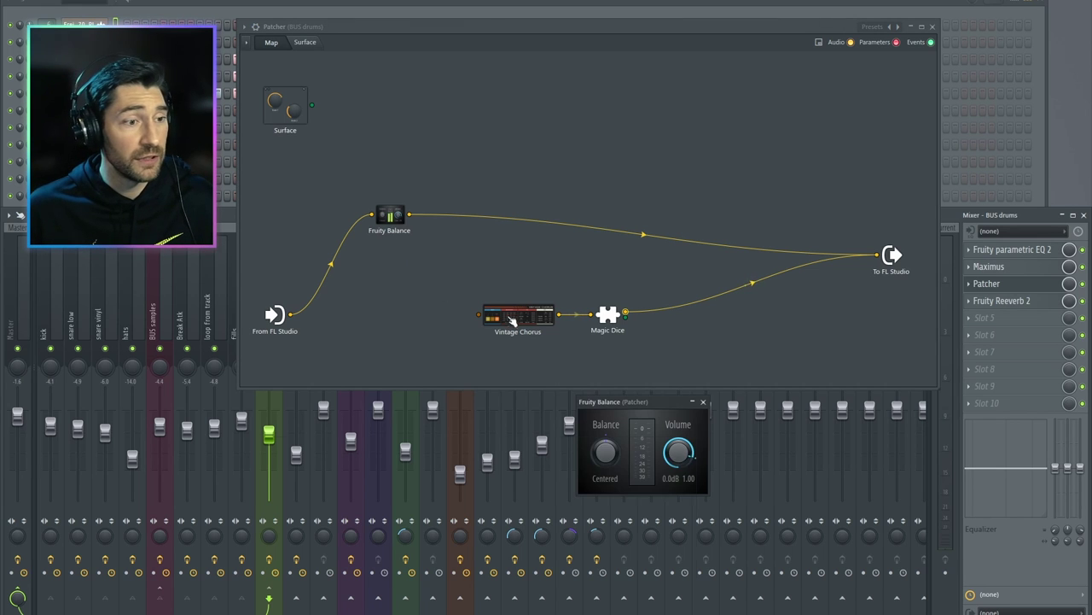
double_click(481, 311)
double_click(607, 316)
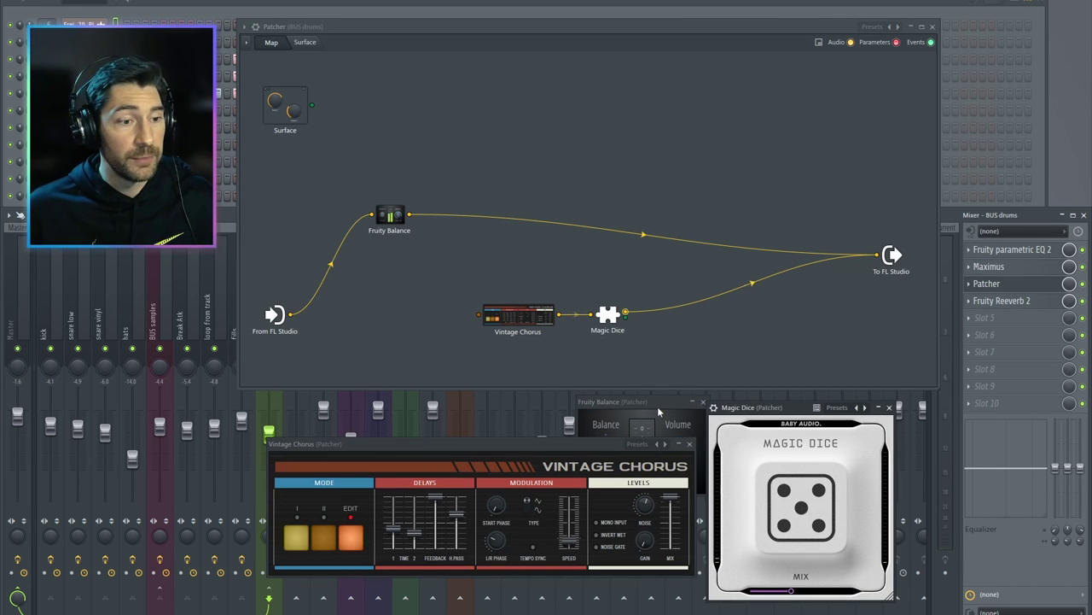
left_click(689, 444)
left_click(890, 407)
left_click(704, 402)
Duplicate the Fruity Balance module and feed From FL Studio into the copy
right_click(391, 220)
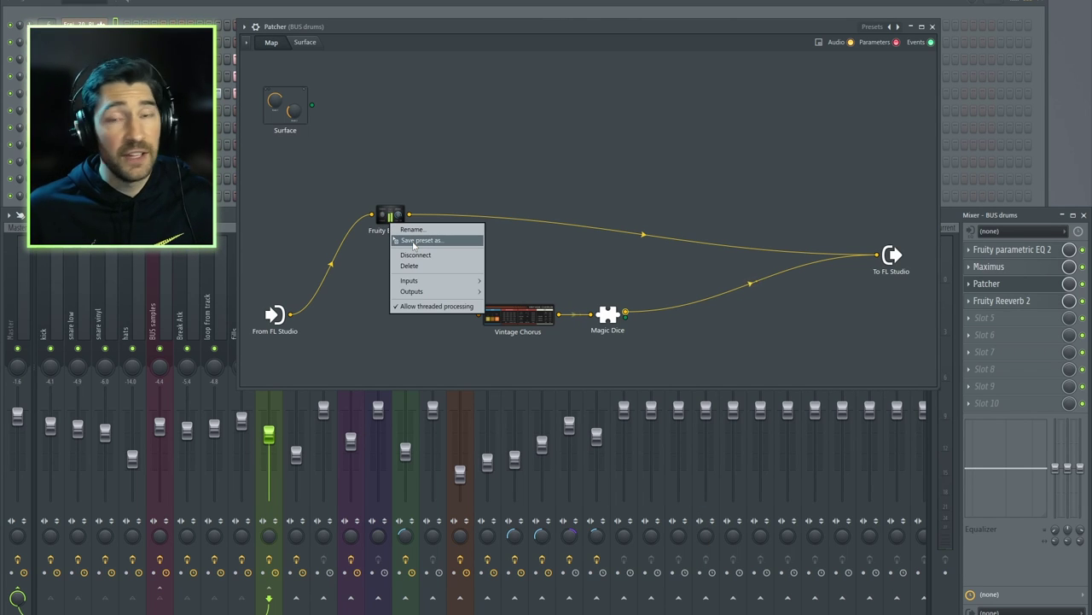
left_click(414, 241)
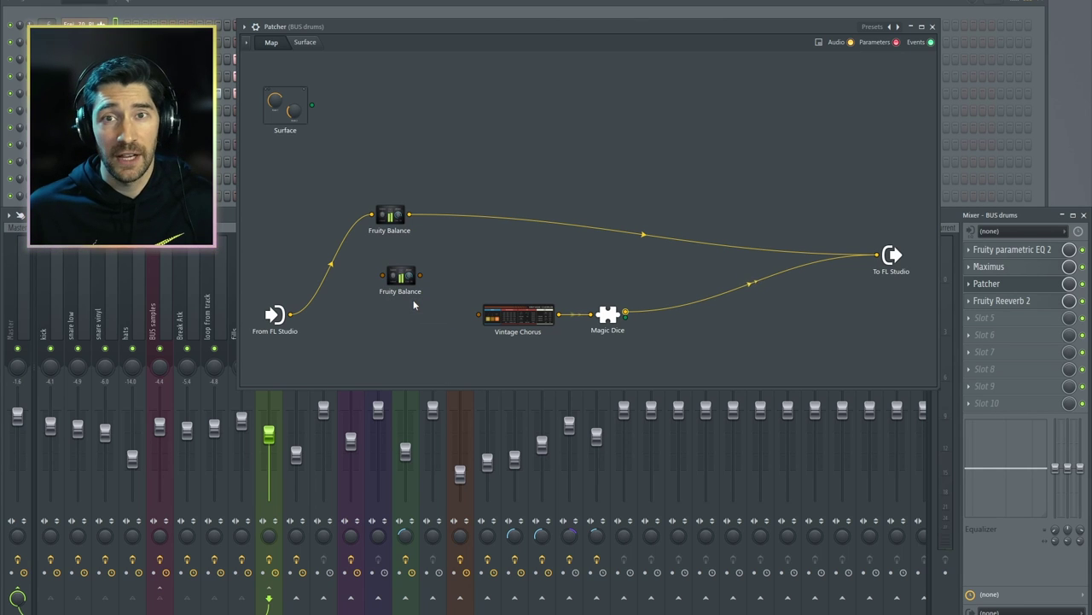
left_click_drag(291, 315, 373, 271)
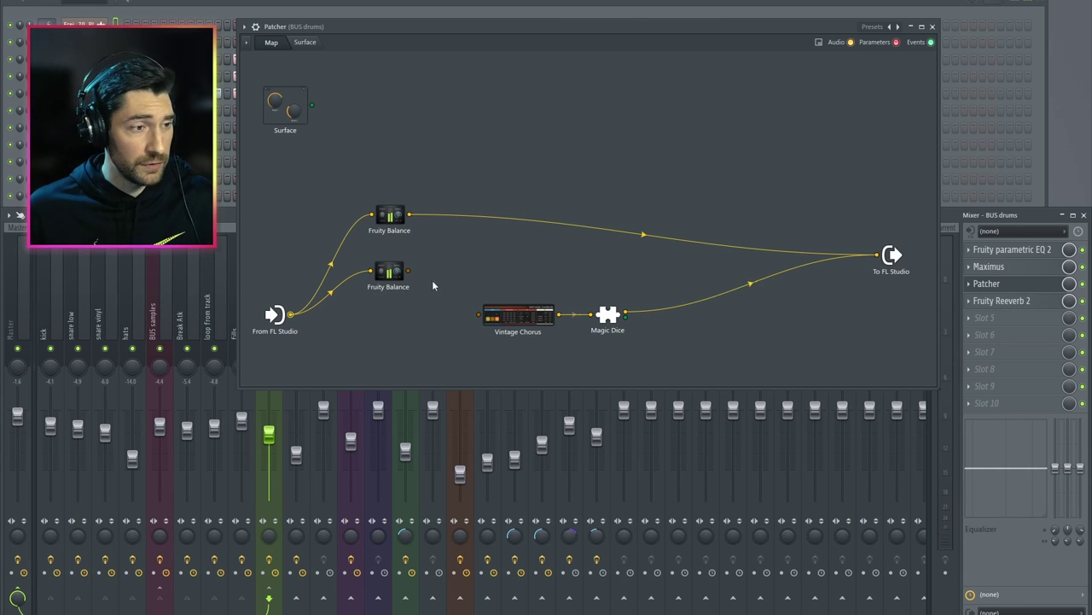
Rename the top Fruity Balance node to 'Bypass'
right_click(393, 219)
left_click(408, 229)
type("Byp")
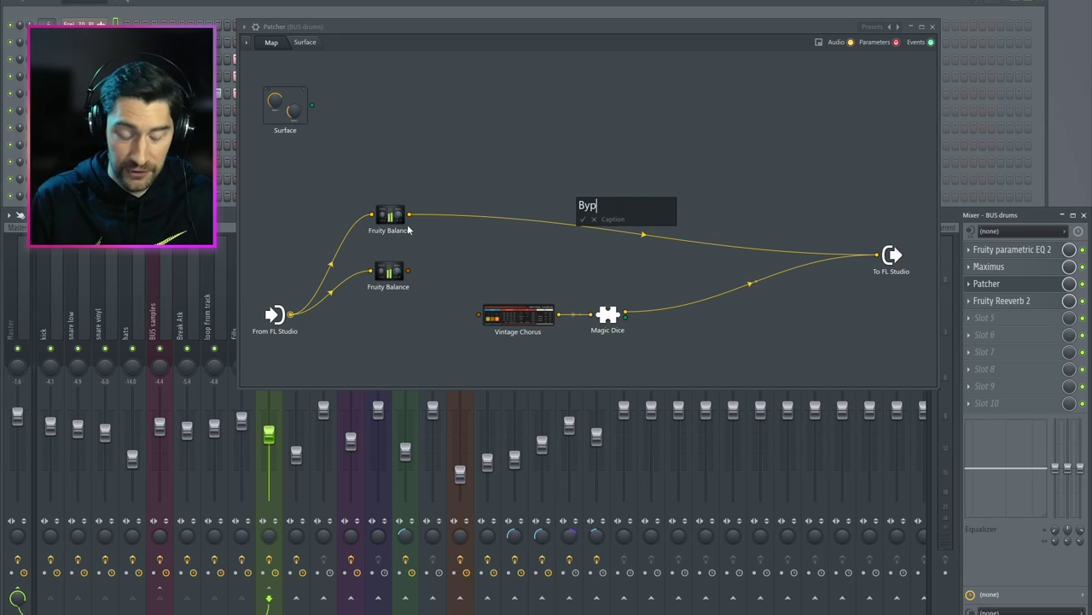
type("ass")
key("Return")
Rename the second balance node to 'Wet', wire it into Vintage Chorus, and place it below Bypass
right_click(388, 275)
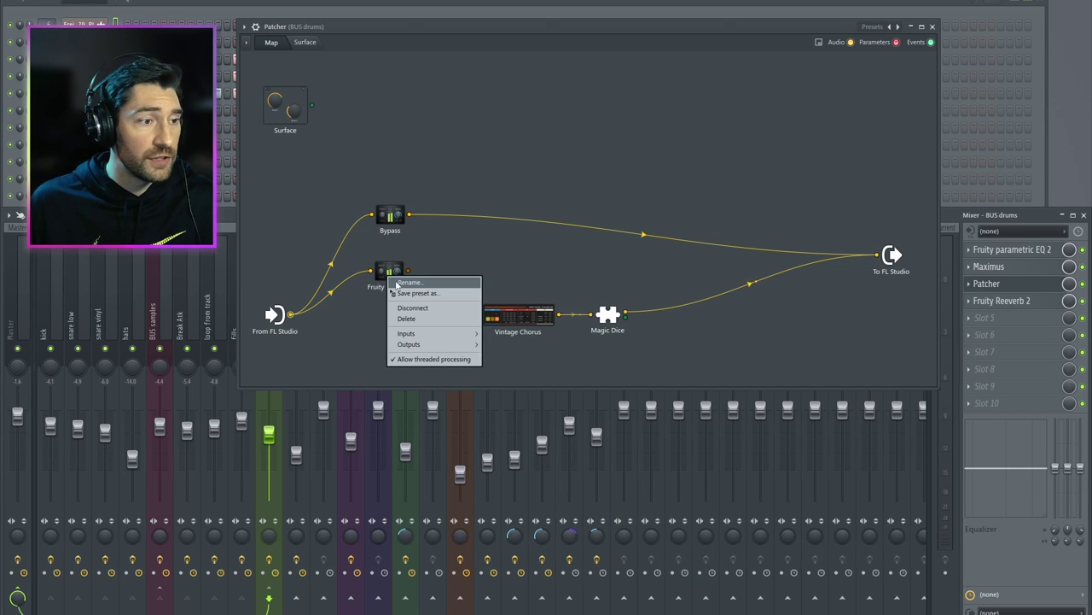
left_click(402, 282)
type("Wet")
key("Return")
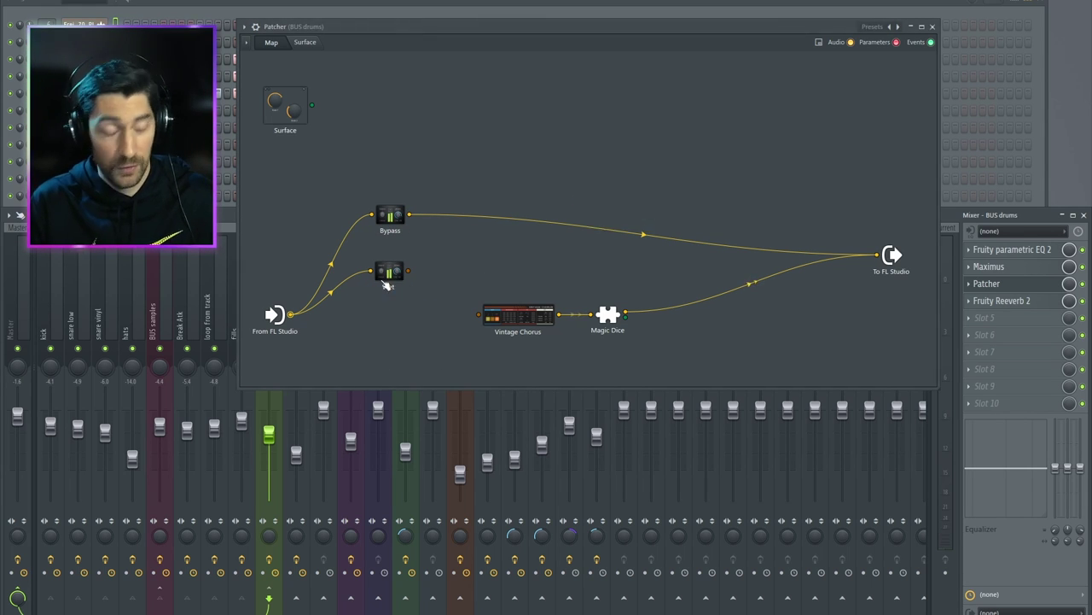
left_click_drag(408, 271, 478, 314)
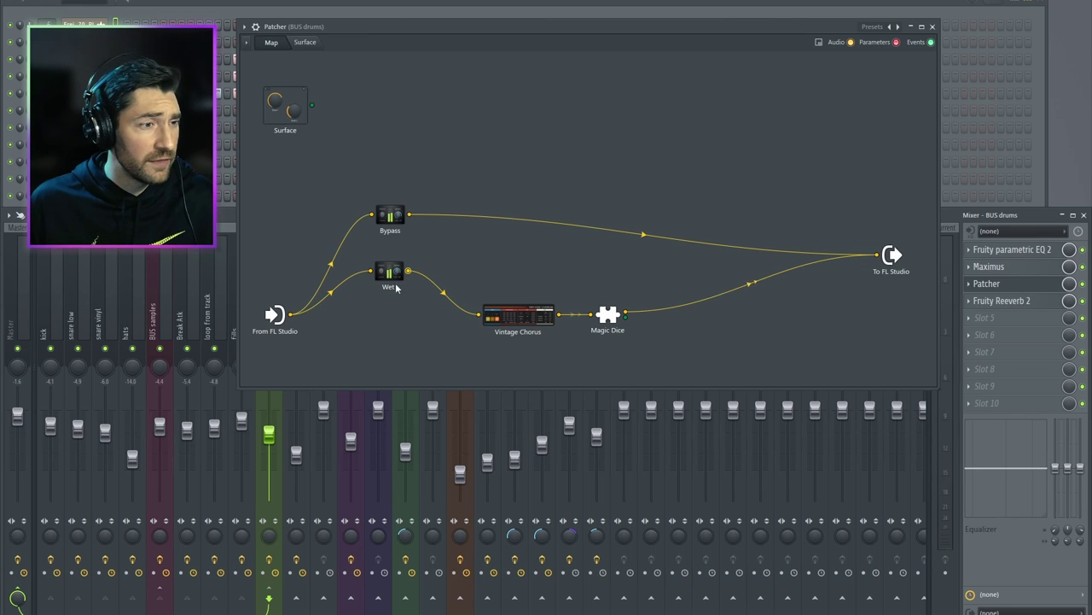
left_click_drag(389, 273, 391, 295)
Open the Bypass and Wet windows and turn the Bypass volume down to -INF dB
left_click(396, 216)
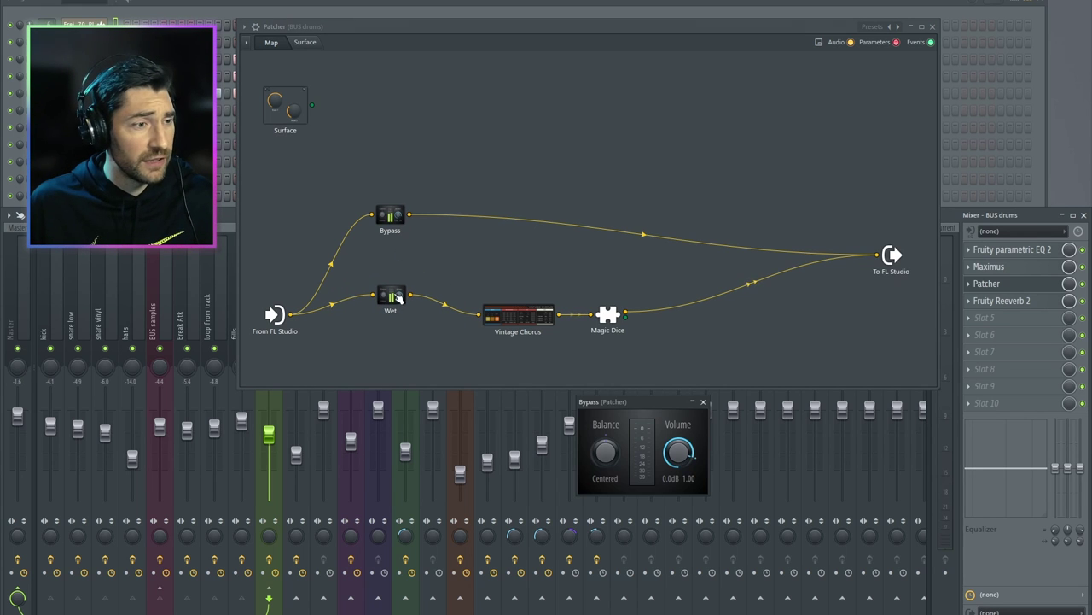
left_click(393, 296)
left_click_drag(567, 269, 503, 403)
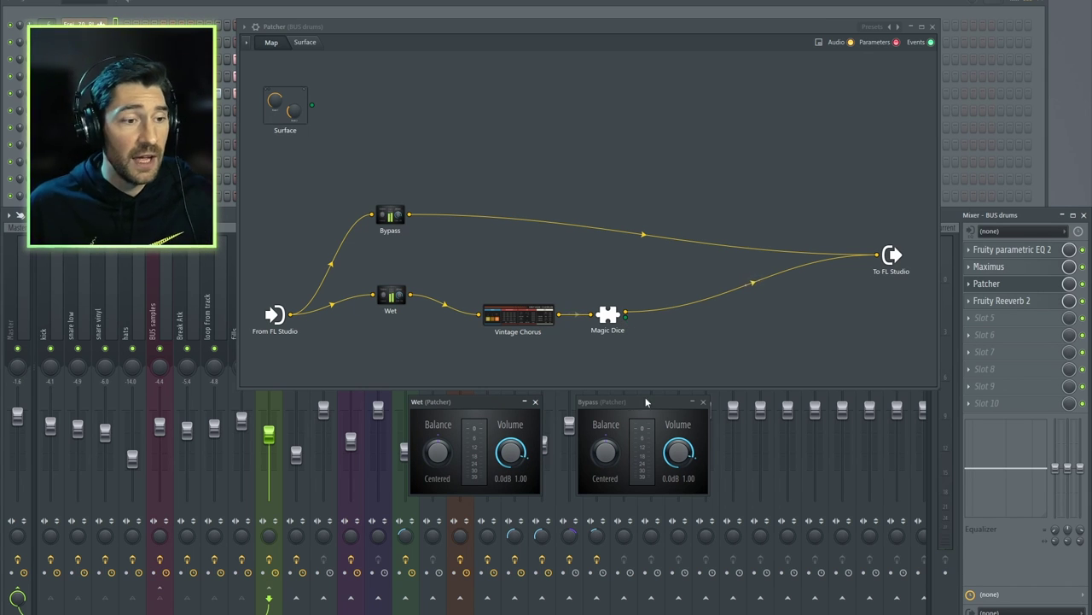
left_click(700, 430)
left_click_drag(671, 452, 676, 471)
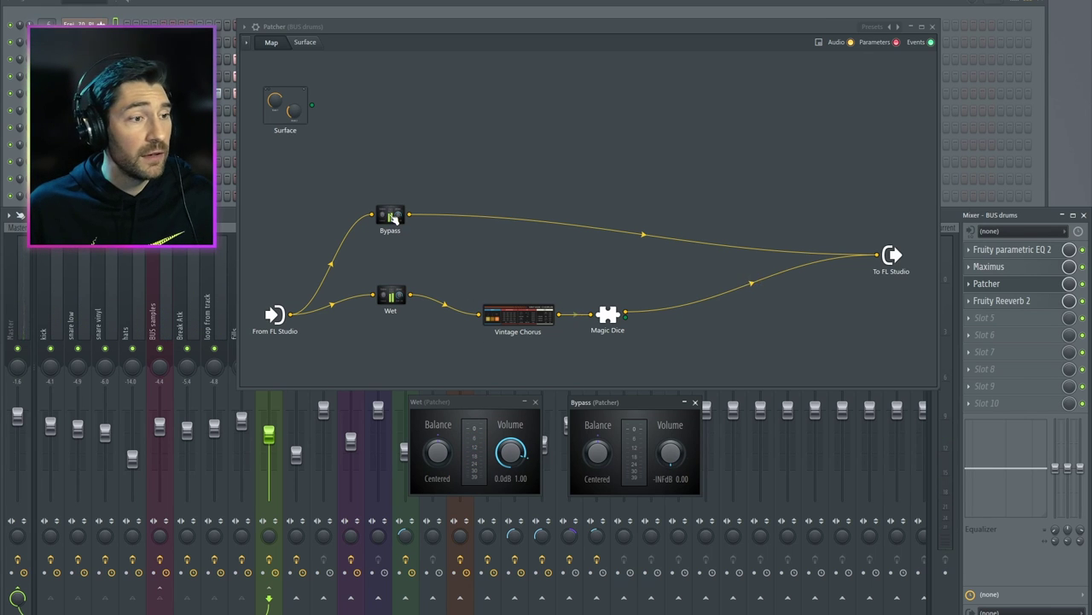
Expose the Bypass node's Volume as a parameter input
right_click(392, 219)
mouse_move(446, 275)
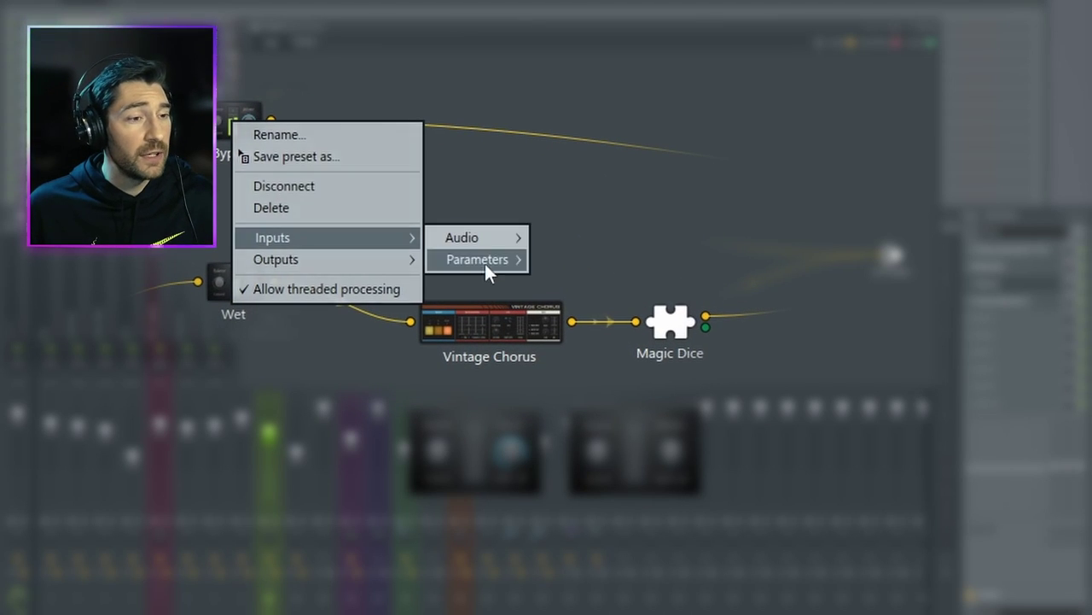
mouse_move(485, 262)
left_click(596, 311)
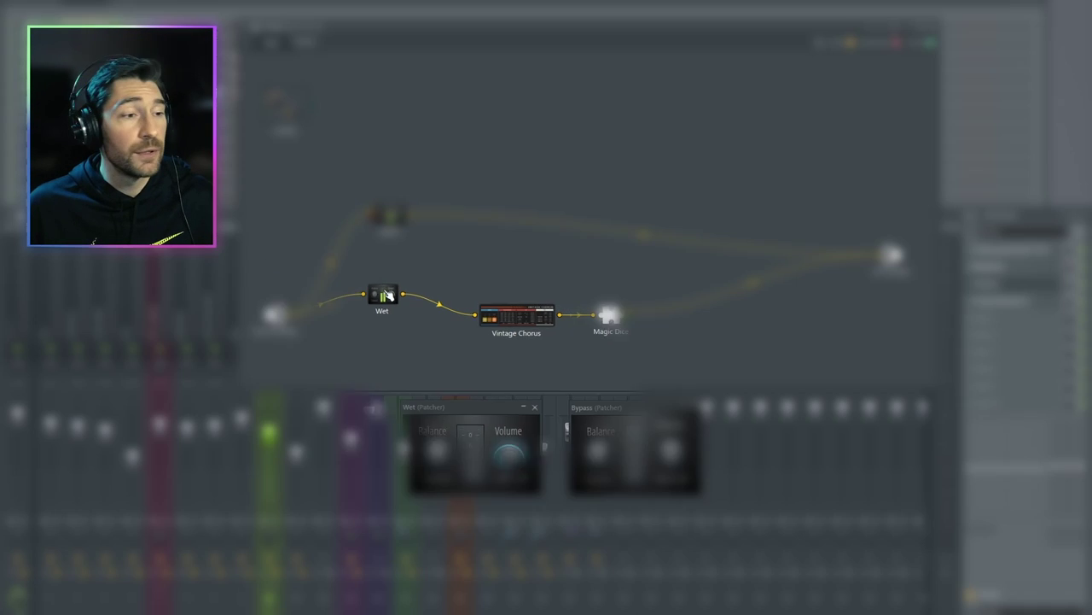
Expose a Wet parameter input, then bring up the surface's list of controls to add
right_click(394, 291)
mouse_move(414, 351)
mouse_move(482, 417)
left_click(623, 444)
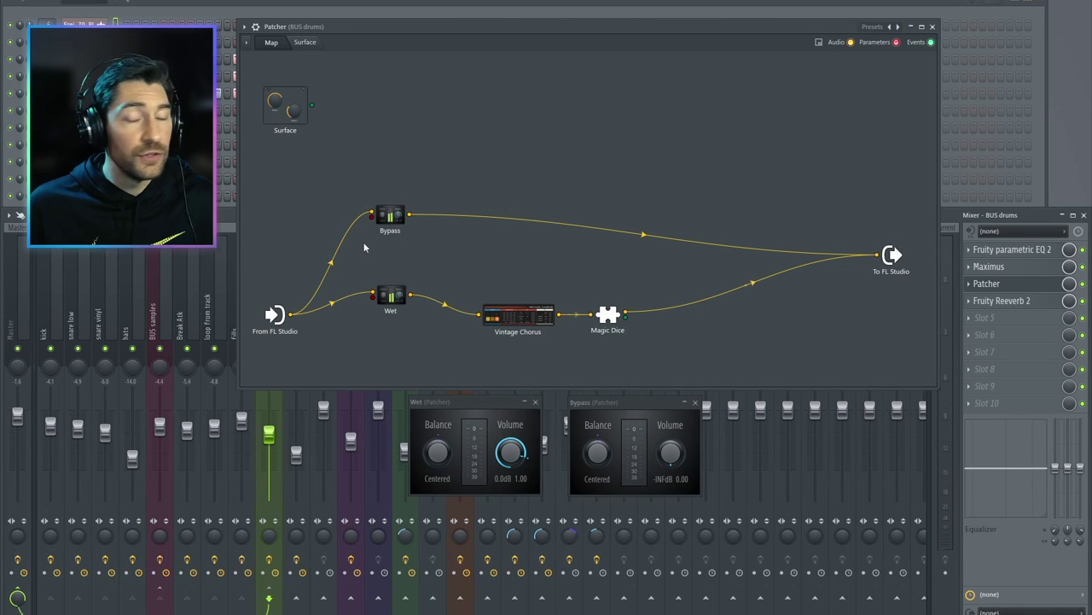
left_click(305, 44)
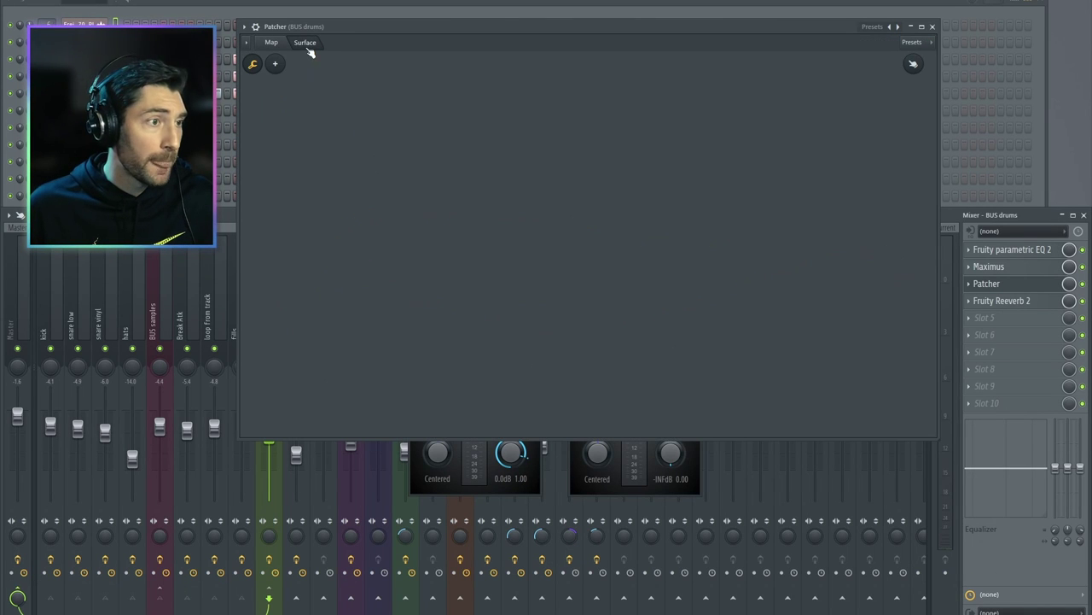
left_click(275, 63)
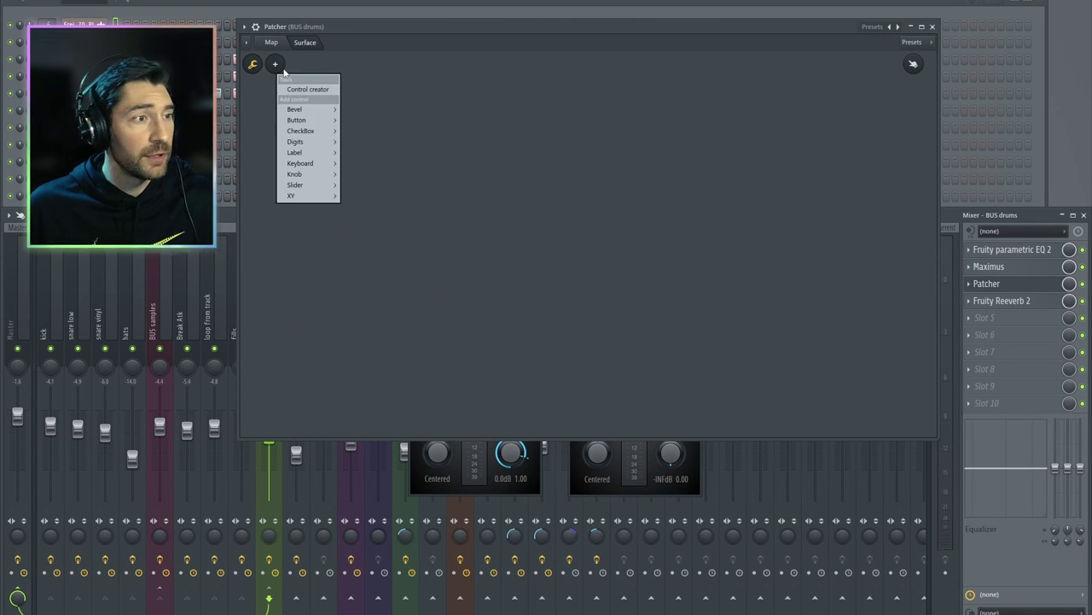
Add a button at the surface's top-left and name it 'Bypass'
mouse_move(300, 120)
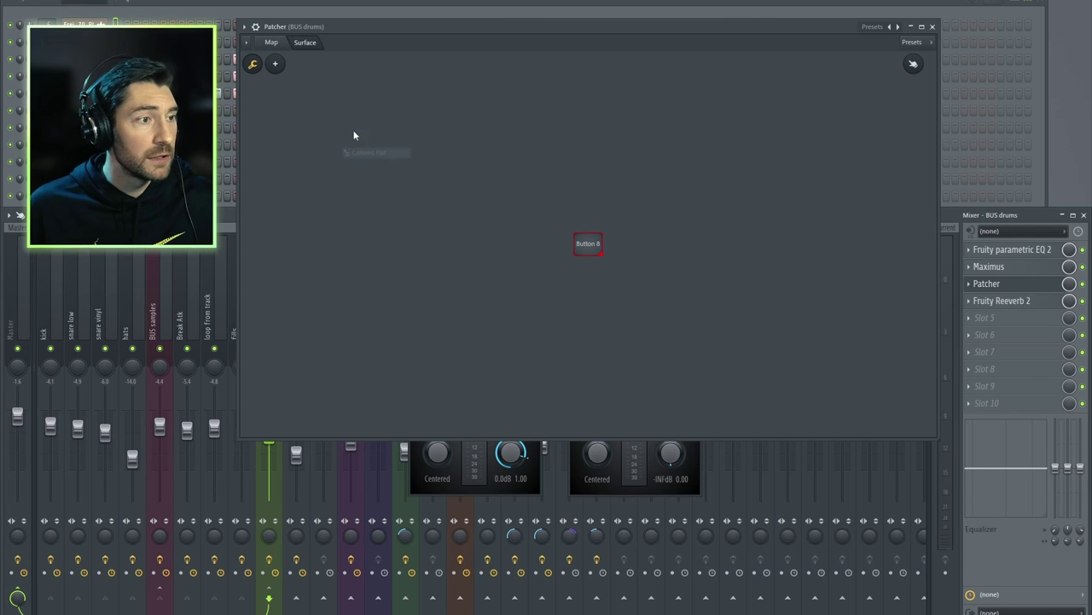
left_click_drag(623, 256, 332, 131)
right_click(330, 128)
left_click(343, 134)
type("Bypass")
key("Return")
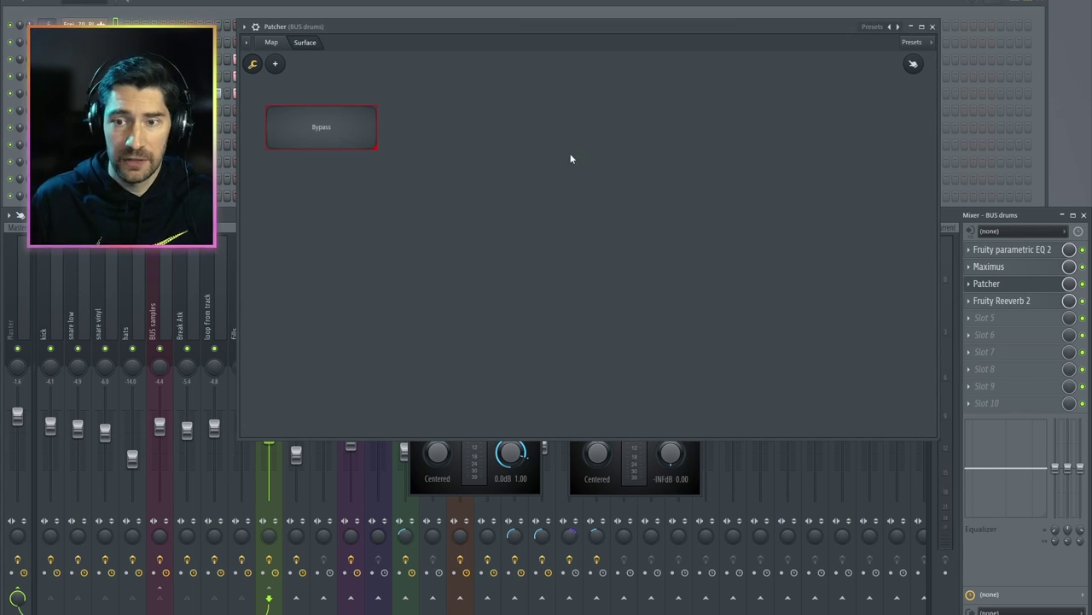
Leave edit mode, toggle the Bypass button on and off, then return to the map
left_click(253, 64)
left_click(331, 125)
left_click(340, 131)
left_click(345, 142)
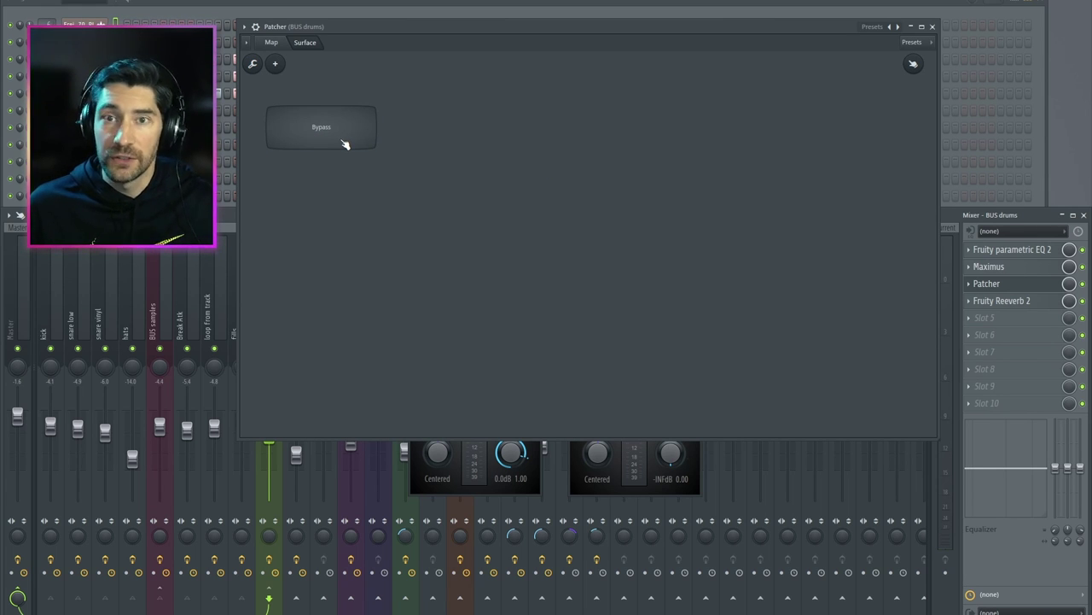
left_click(345, 144)
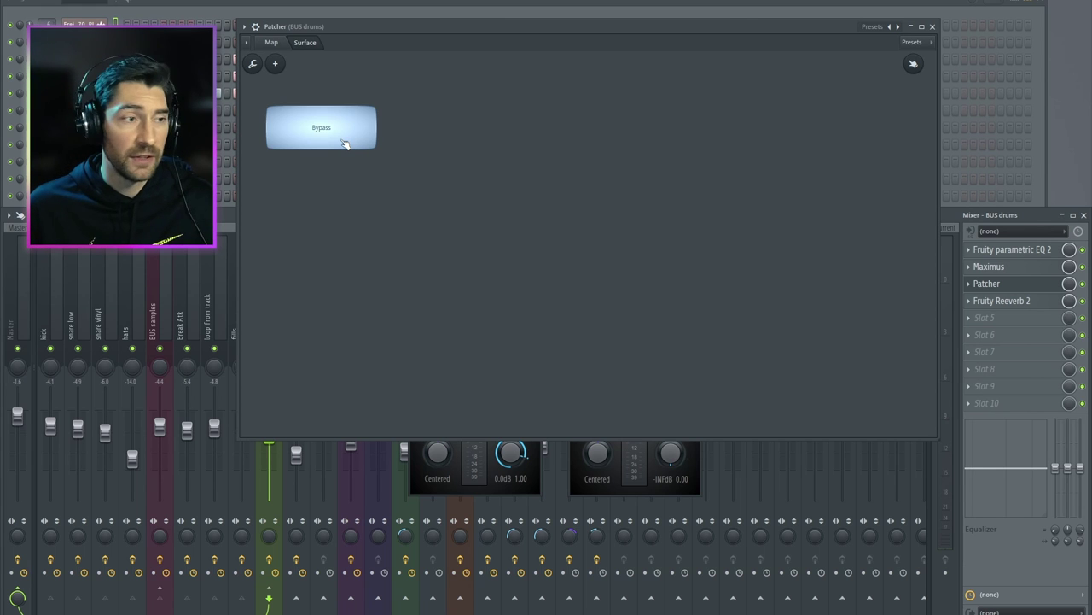
left_click(345, 144)
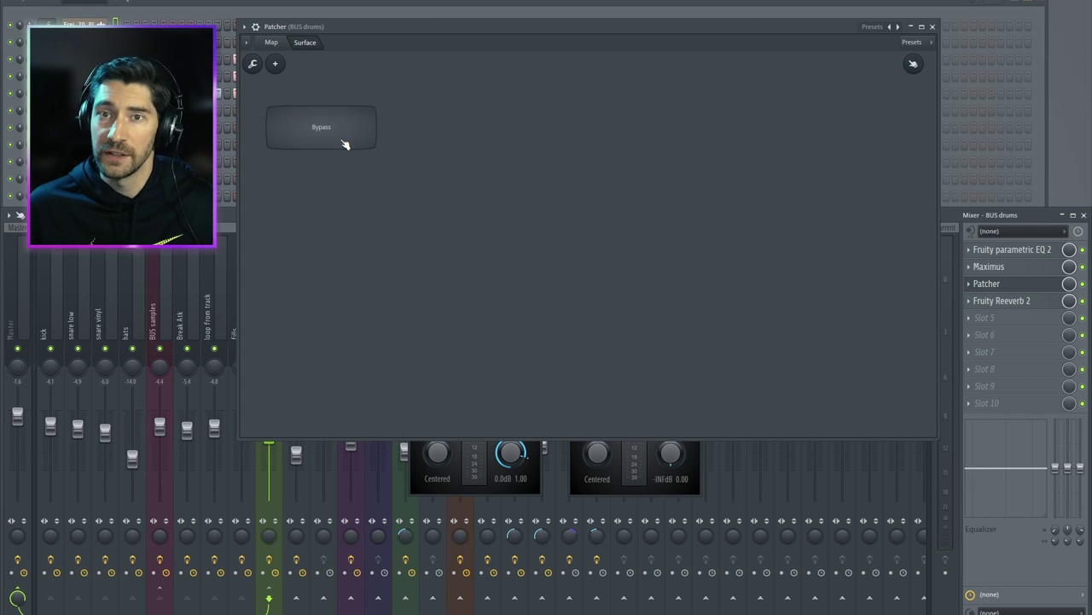
left_click(272, 42)
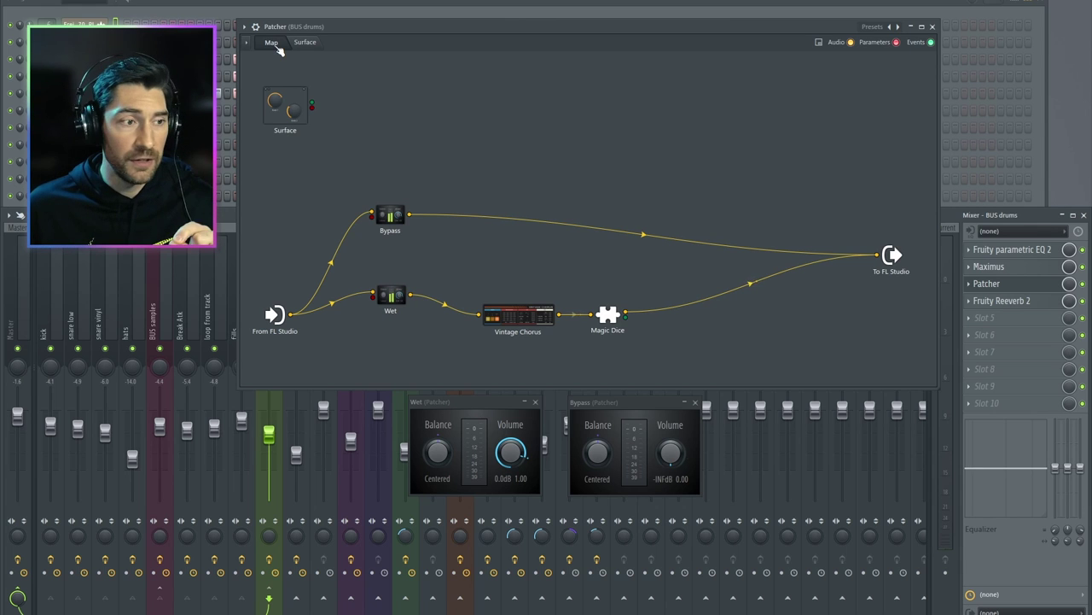
Arrange the Wet and Bypass settings windows side by side
left_click_drag(454, 398, 395, 410)
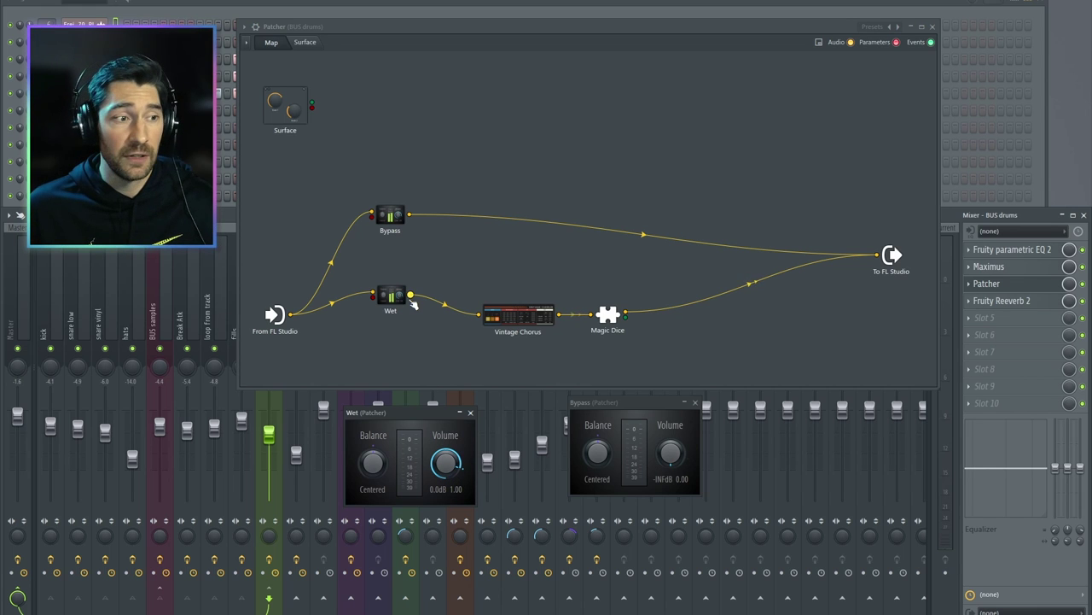
left_click_drag(622, 407, 535, 421)
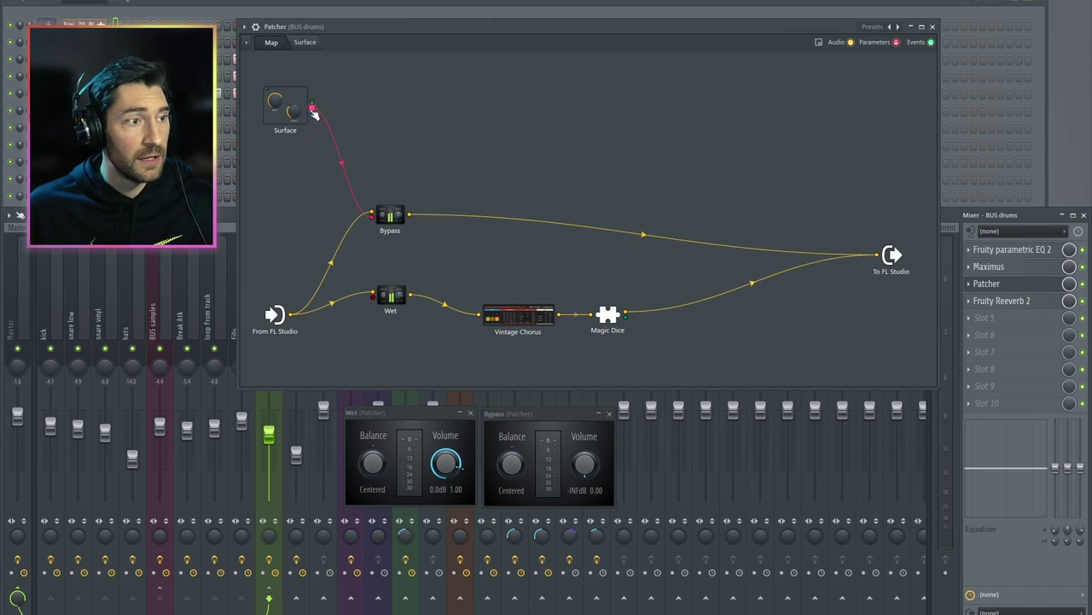
Show the Patcher surface and place the Wet and Bypass volume windows side by side
left_click(310, 44)
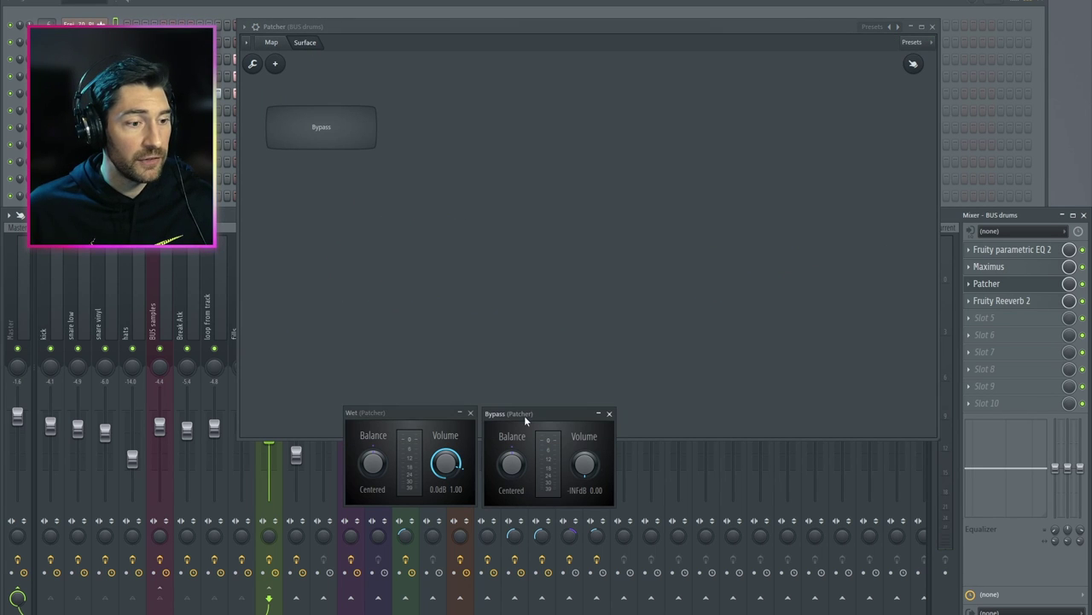
left_click_drag(538, 415, 548, 466)
left_click_drag(432, 412, 430, 454)
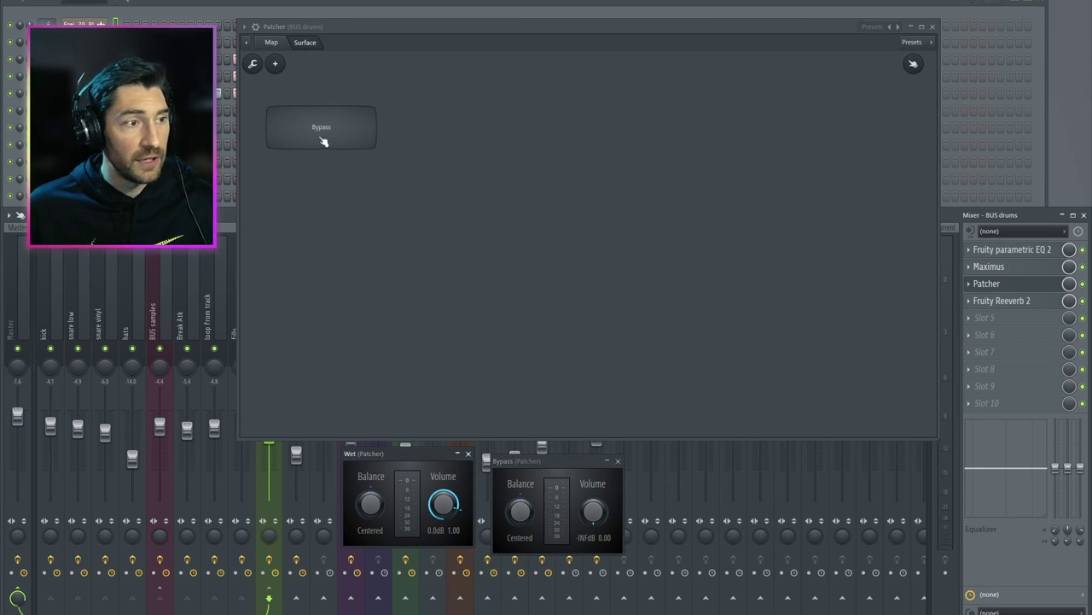
Toggle the surface Bypass button on and off, watching both volumes swing between 5.6 dB and -INF dB
left_click(326, 136)
left_click(326, 136)
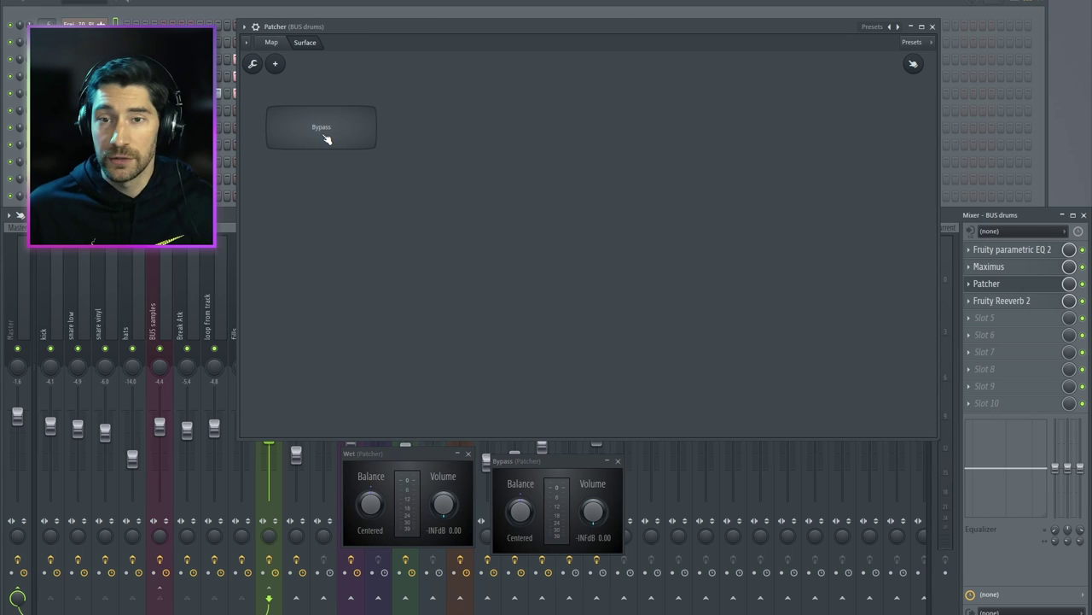
left_click(326, 137)
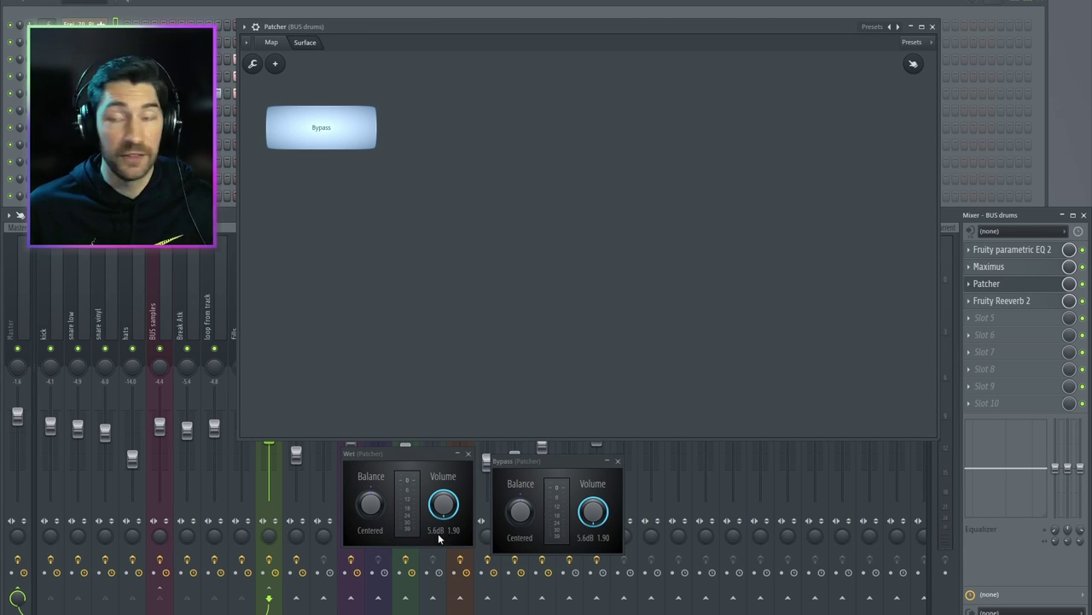
left_click(330, 138)
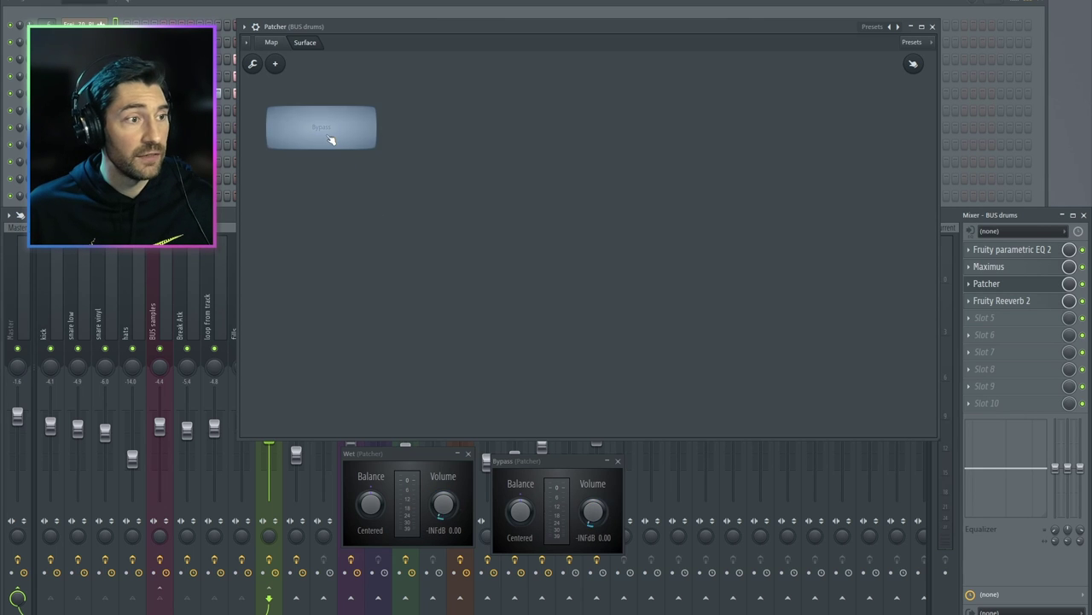
left_click(330, 137)
left_click(330, 138)
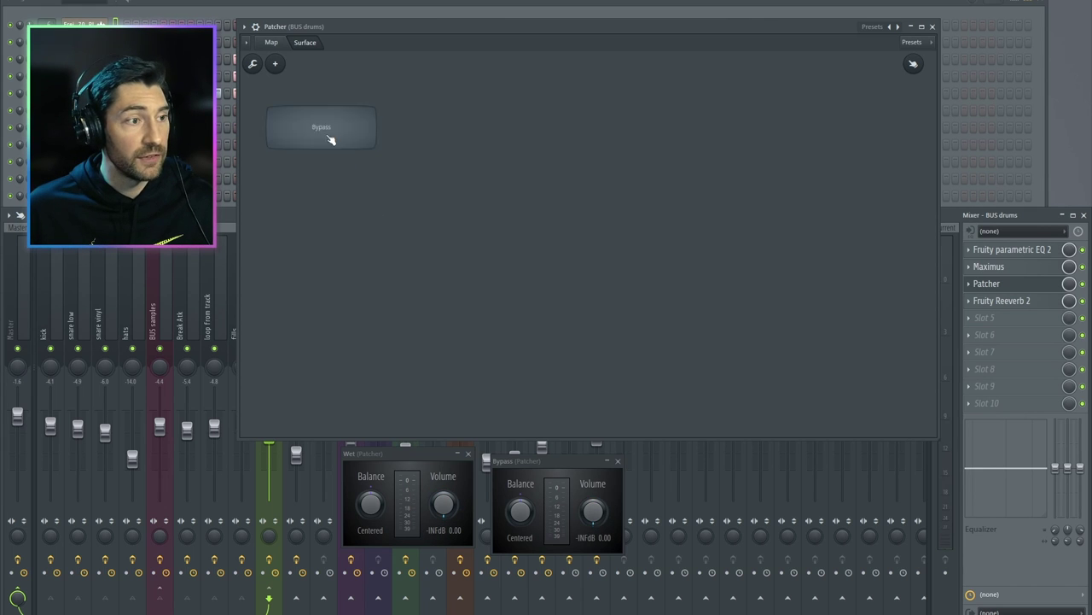
Back on the routing map, remove the control cables into Bypass and Wet
left_click(272, 43)
right_click(373, 215)
right_click(373, 297)
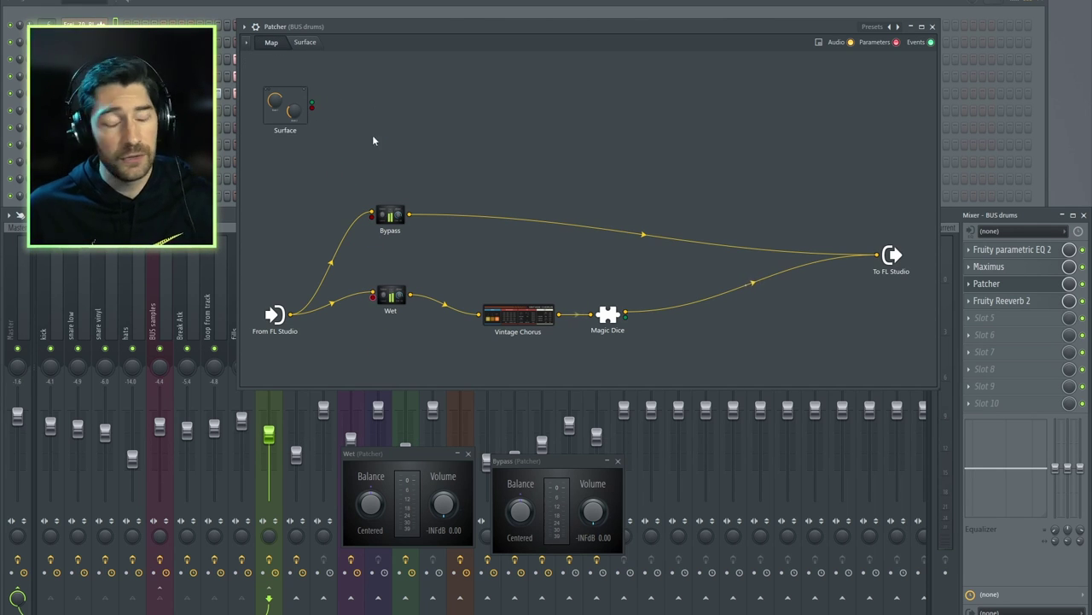
Add a Fruity X-Y-Z Controller node to the Patcher map and open its window
right_click(374, 98)
mouse_move(397, 114)
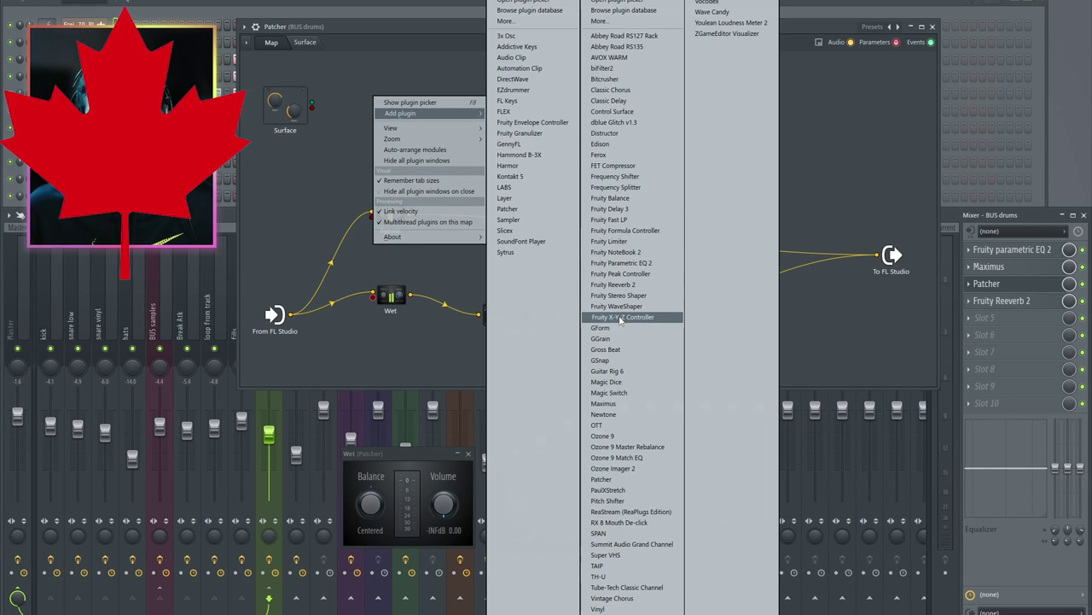
left_click(619, 318)
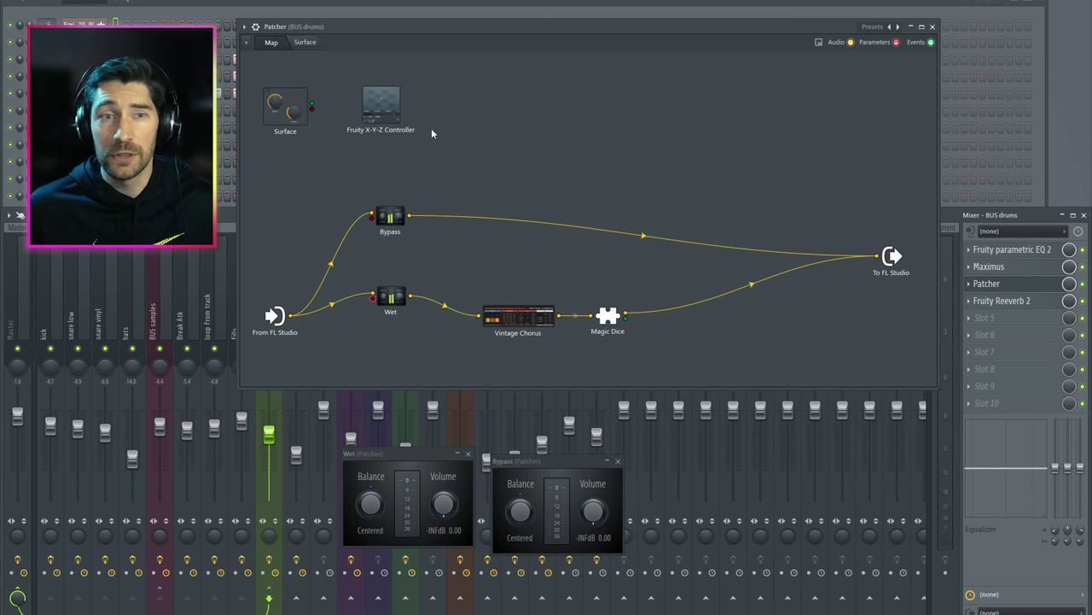
left_click_drag(384, 107, 401, 141)
double_click(407, 147)
left_click_drag(553, 184, 557, 144)
Switch the X-Y-Z Controller to its output mapping curve view
left_click(631, 336)
left_click(633, 368)
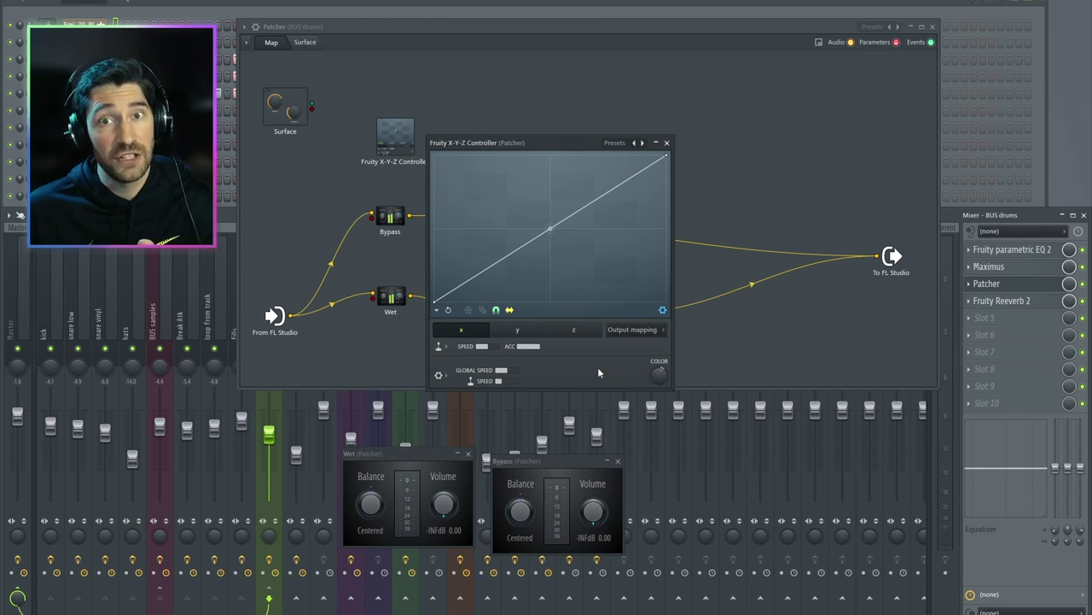
left_click_drag(541, 143, 772, 333)
Arrange the X-Y-Z, Wet and Bypass windows so all three are visible together
left_click(307, 42)
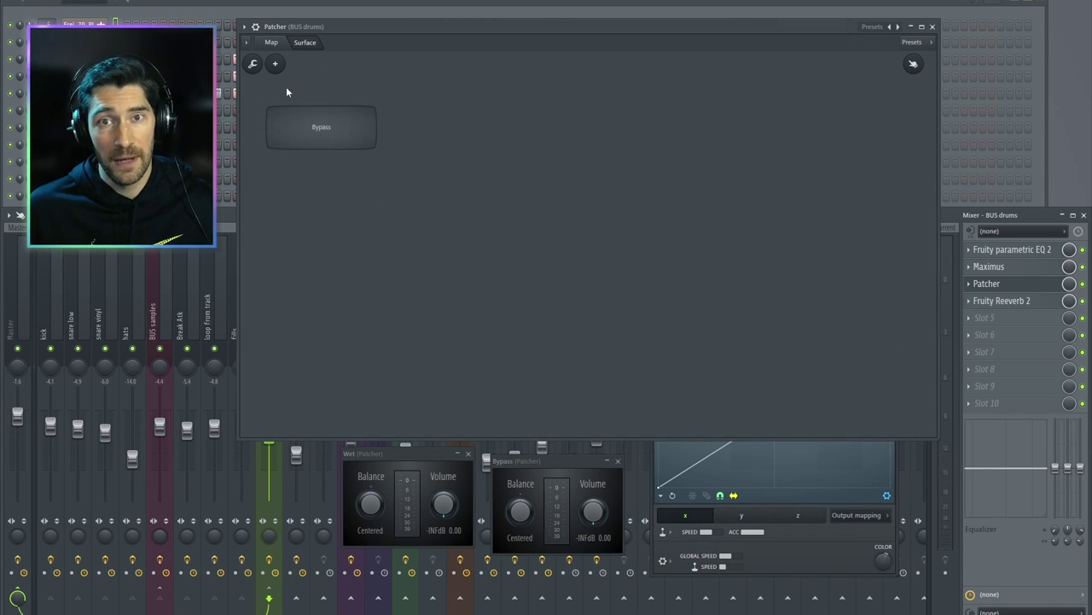
left_click(272, 42)
left_click(811, 546)
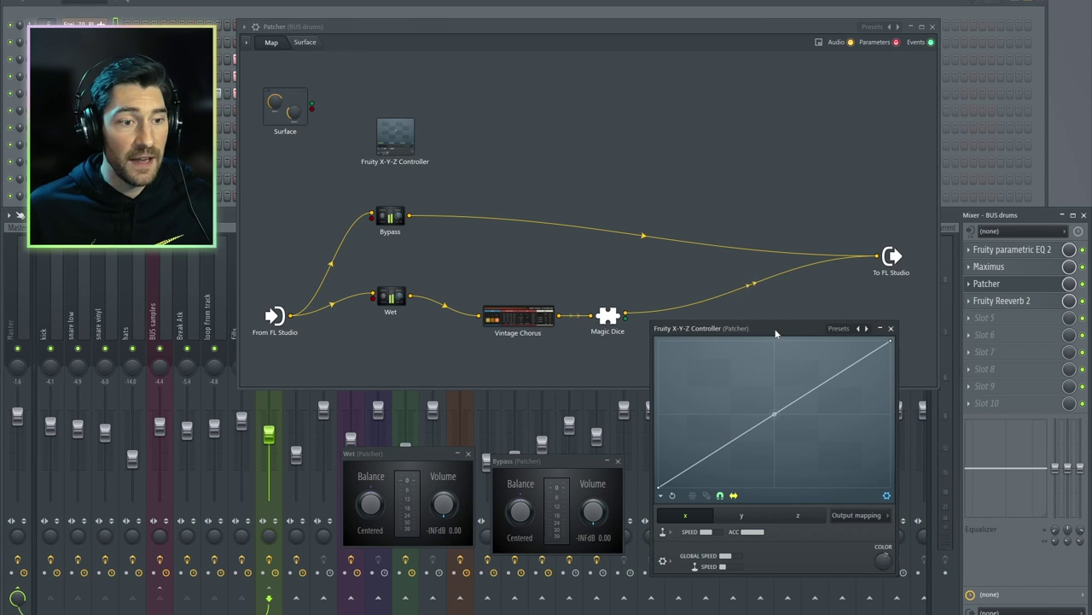
mouse_move(776, 334)
left_mouse_down()
mouse_move(763, 246)
mouse_move(790, 332)
left_mouse_up()
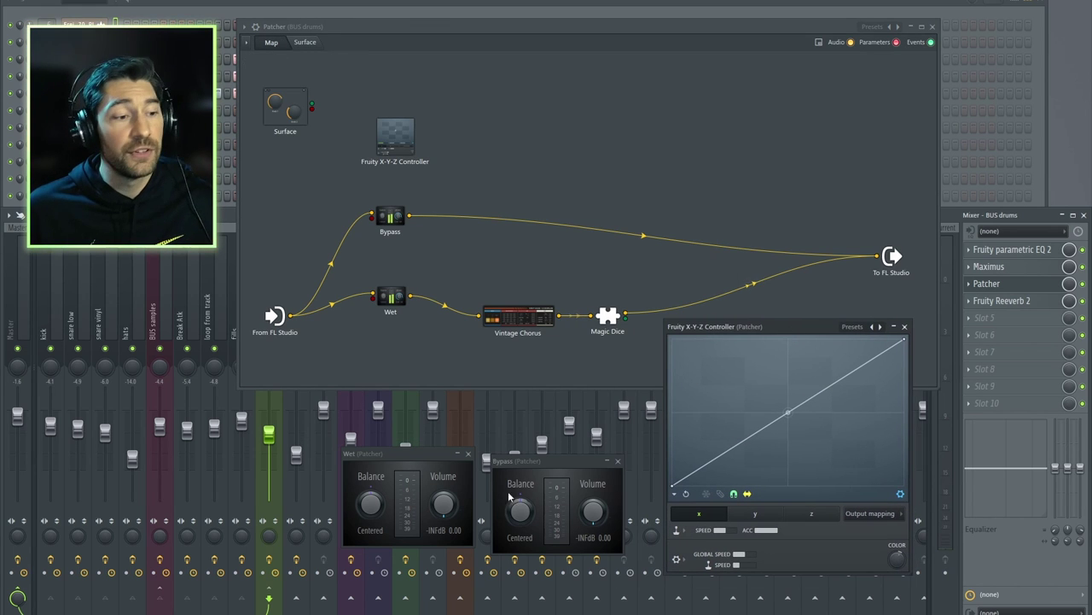
left_click_drag(416, 452, 418, 456)
left_click_drag(546, 460, 553, 457)
left_click_drag(801, 493, 774, 440)
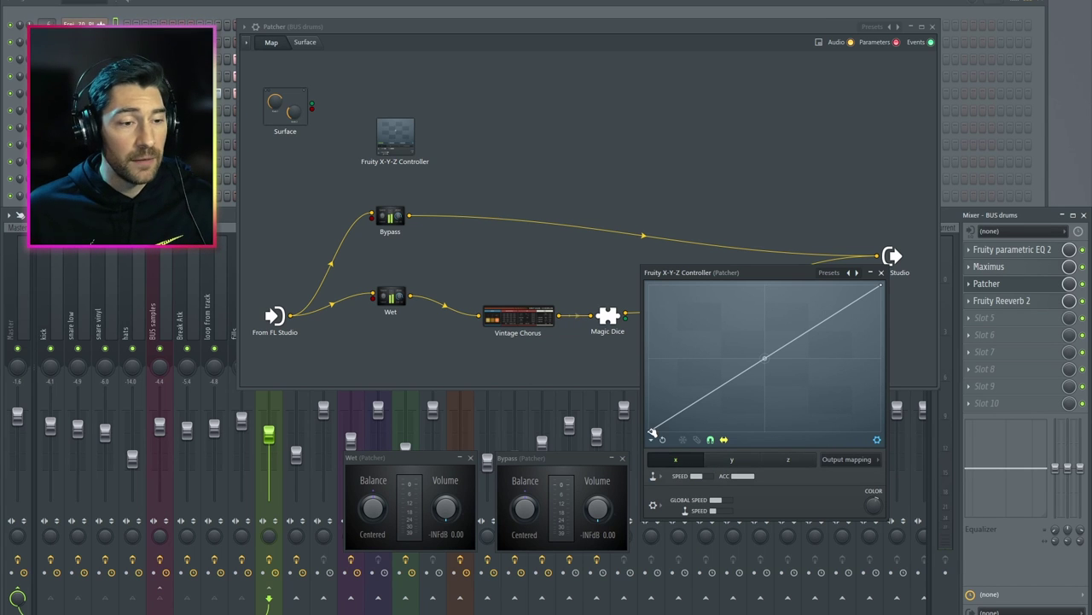
Set the x curve's start point to 0.8 and drag its end point down to 0
right_click(651, 434)
left_click(679, 609)
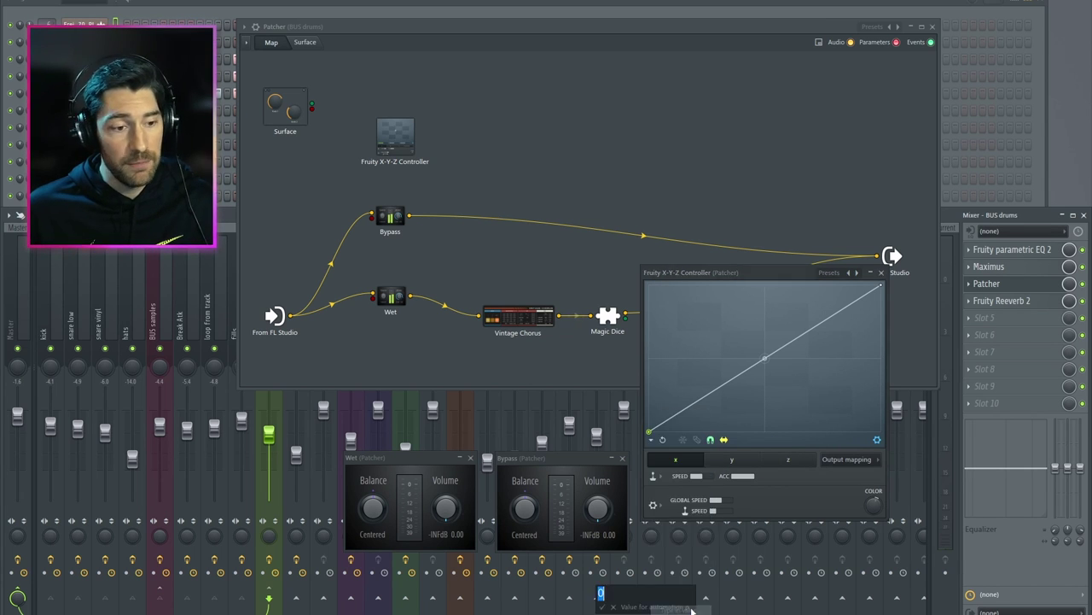
type("0.8")
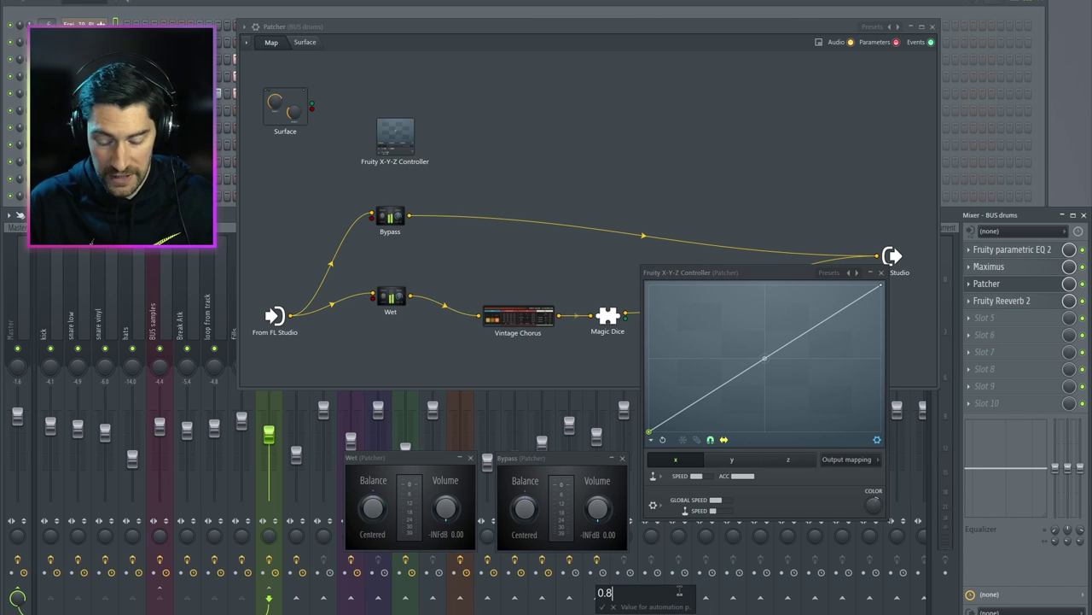
key("Return")
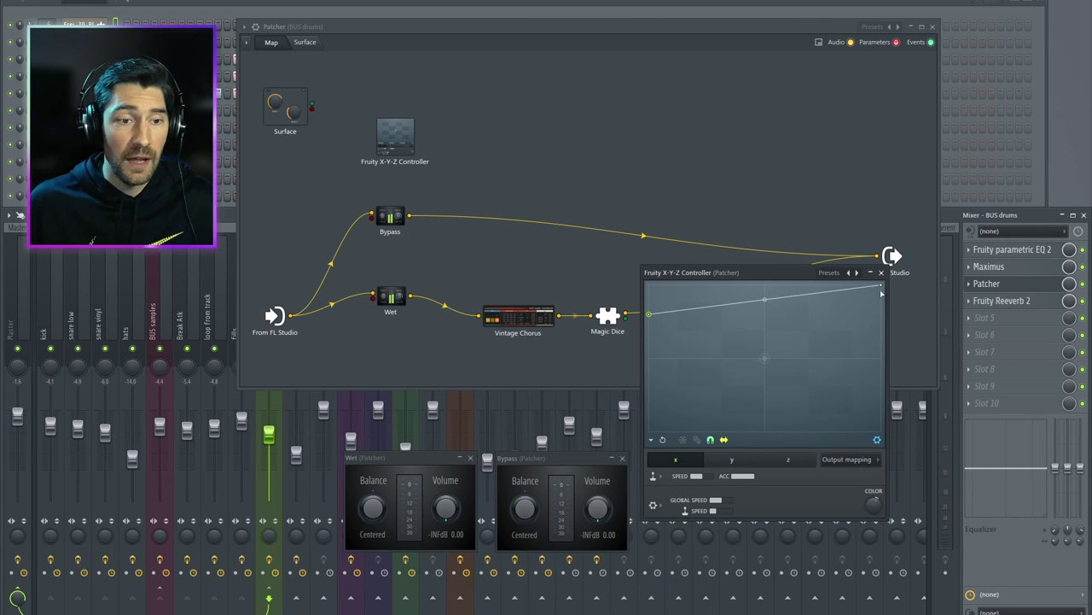
left_click_drag(884, 286, 898, 494)
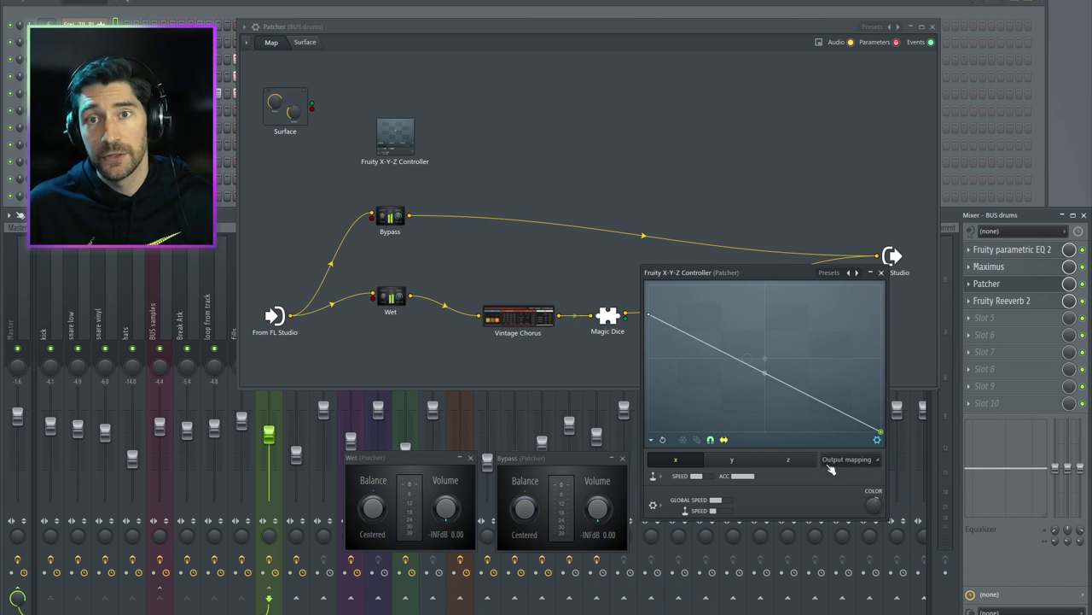
On the y curve, set the end point to exactly 0.8
left_click(740, 462)
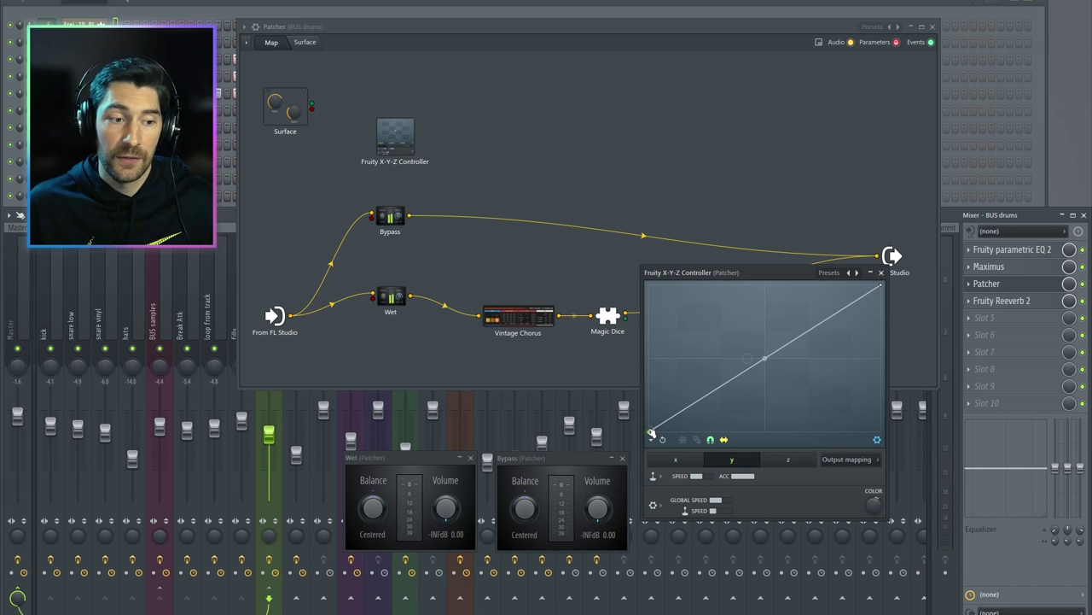
right_click(881, 286)
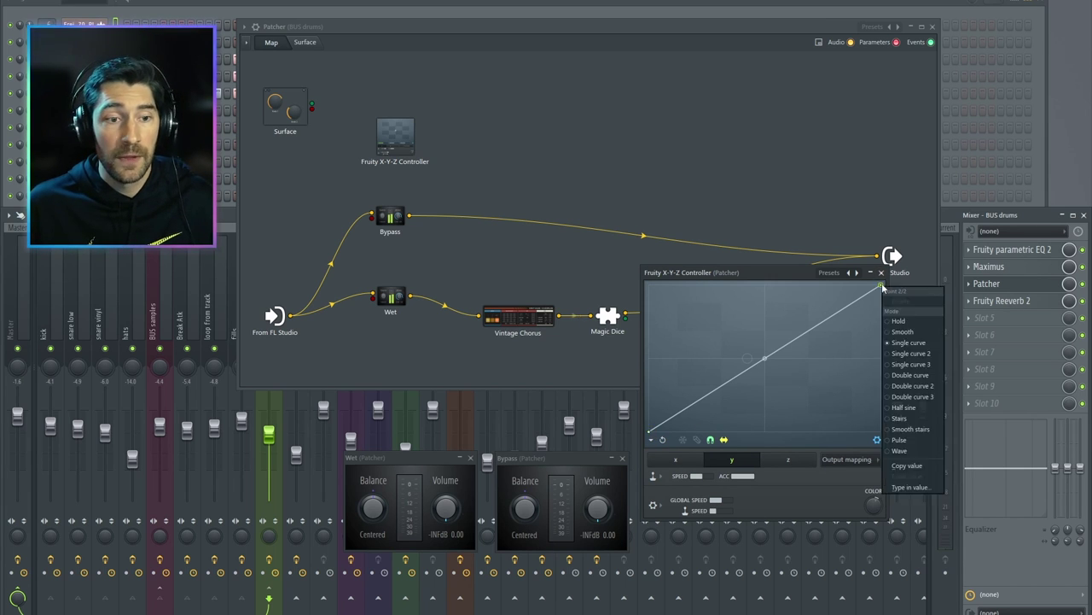
left_click(934, 485)
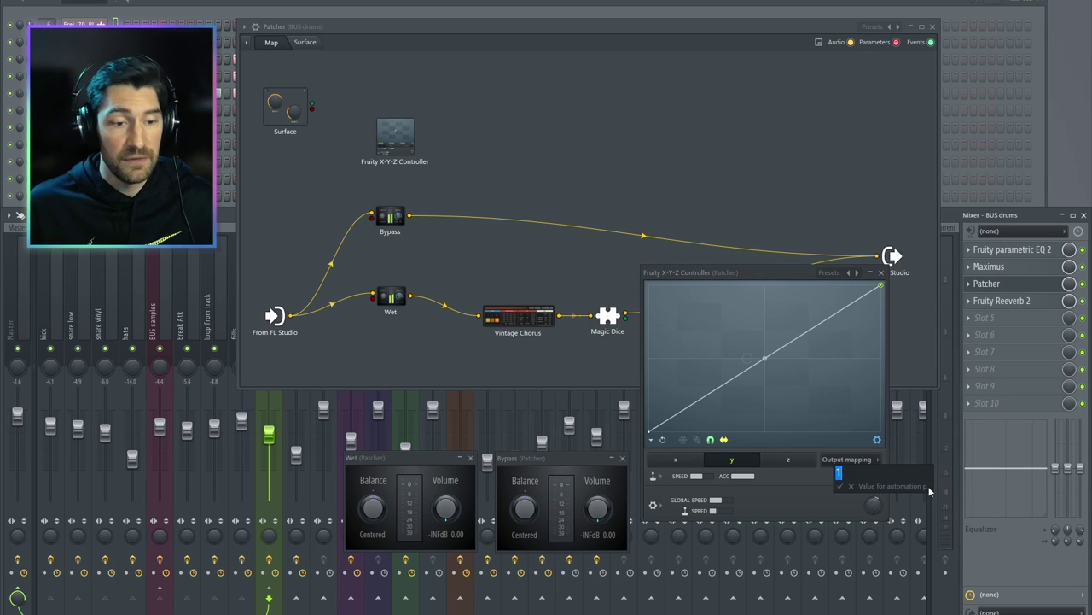
type("0.8")
key("Return")
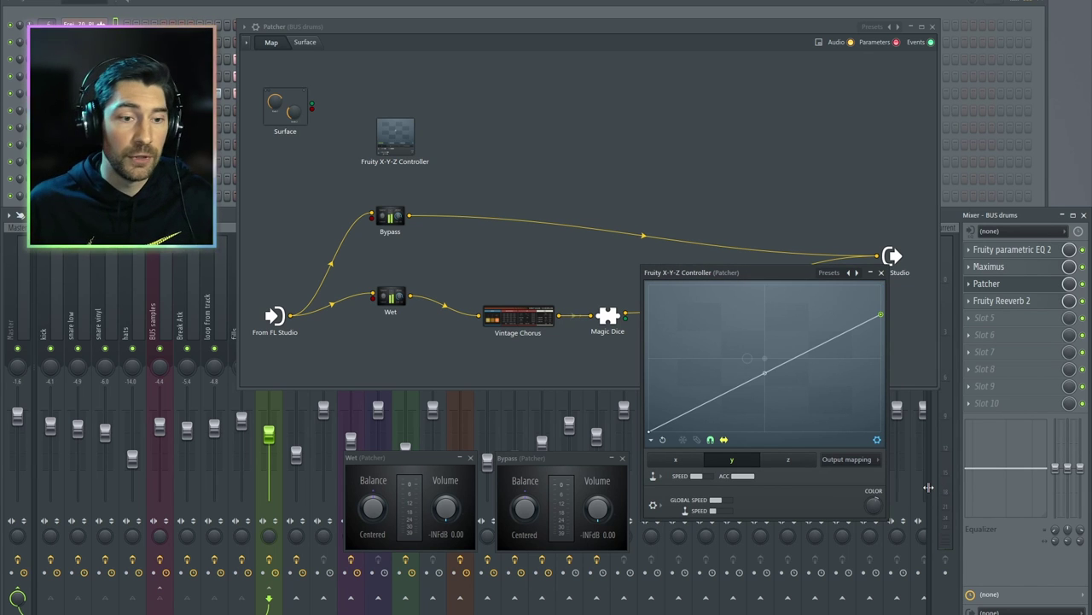
Return to the x curve, switch the Patcher to Surface, and keep the X-Y-Z window in front
left_click(674, 461)
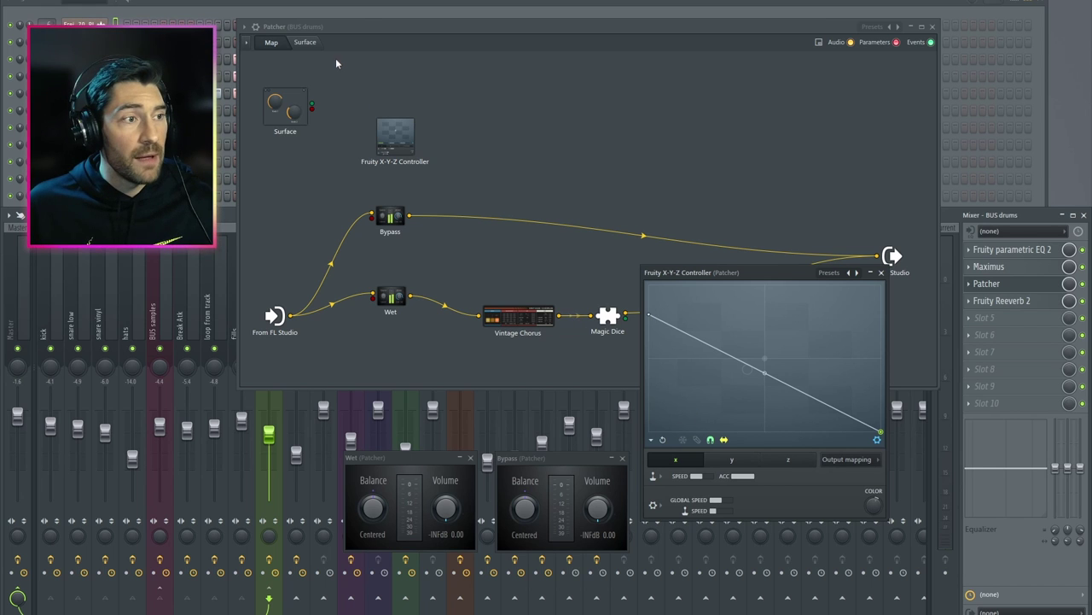
left_click(304, 42)
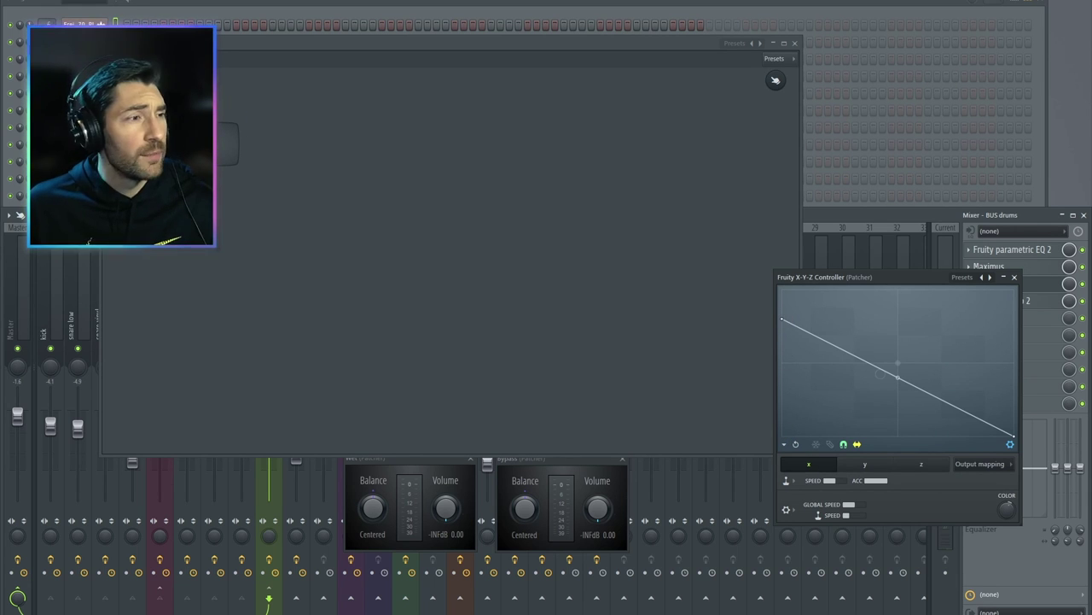
left_click(227, 144)
left_click(227, 162)
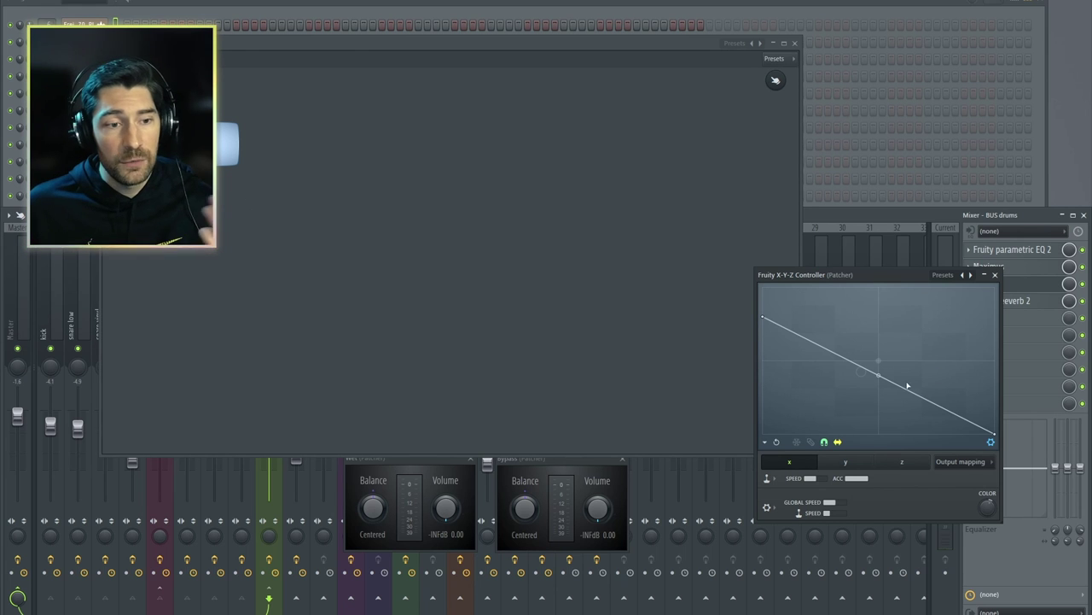
Nudge the X-Y-Z window and flip between the falling x and rising y curves, ending on y
left_click_drag(870, 274, 860, 275)
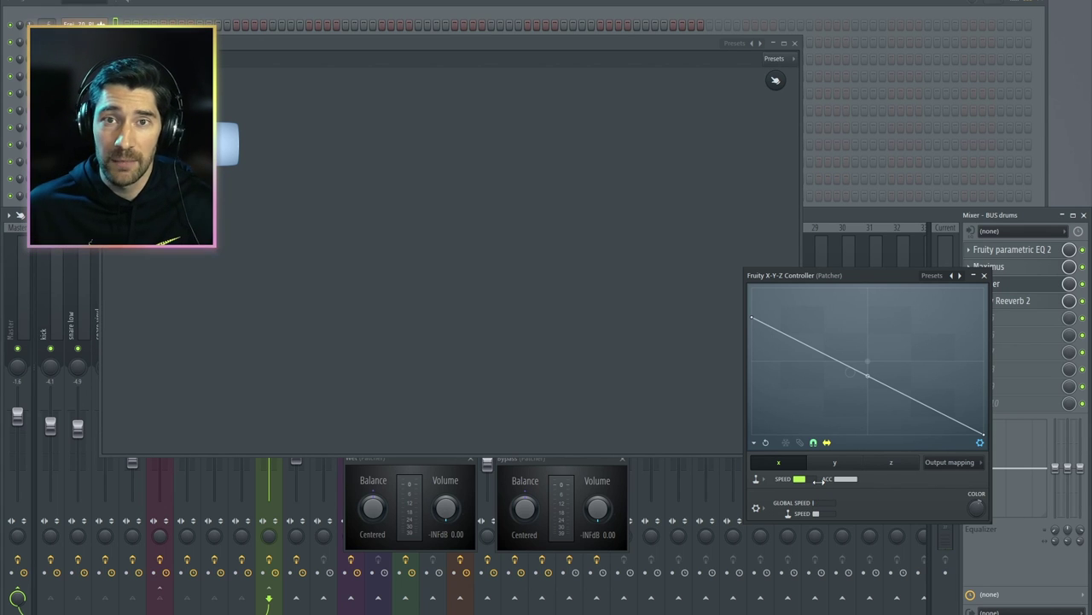
mouse_move(874, 274)
left_mouse_down()
mouse_move(861, 277)
mouse_move(871, 269)
left_mouse_up()
left_click(850, 463)
left_click(780, 464)
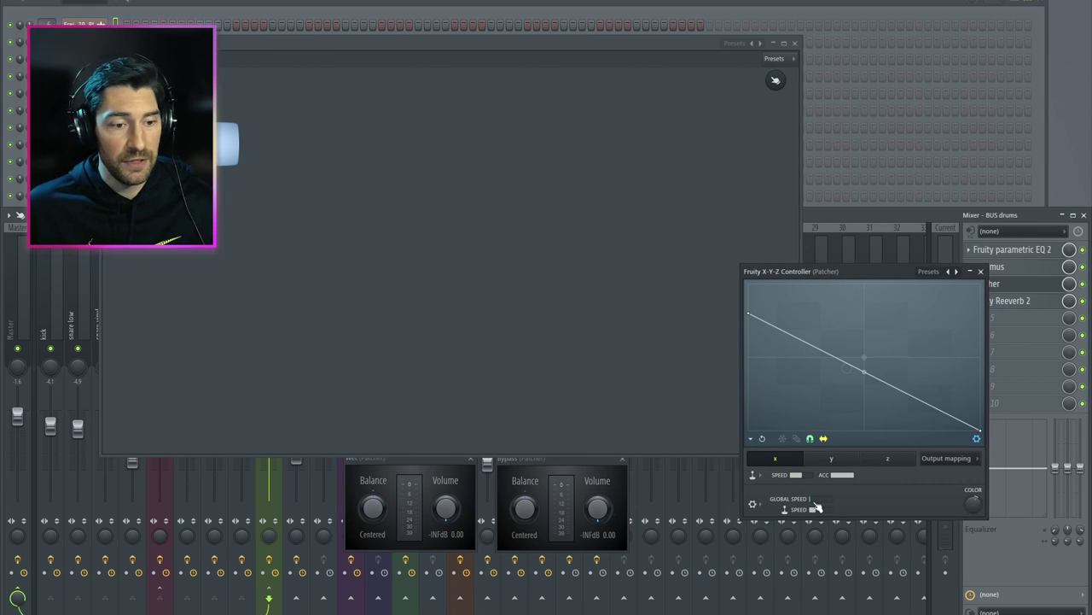
left_click(832, 466)
left_click(780, 464)
left_click(818, 465)
left_click(787, 459)
left_click(824, 459)
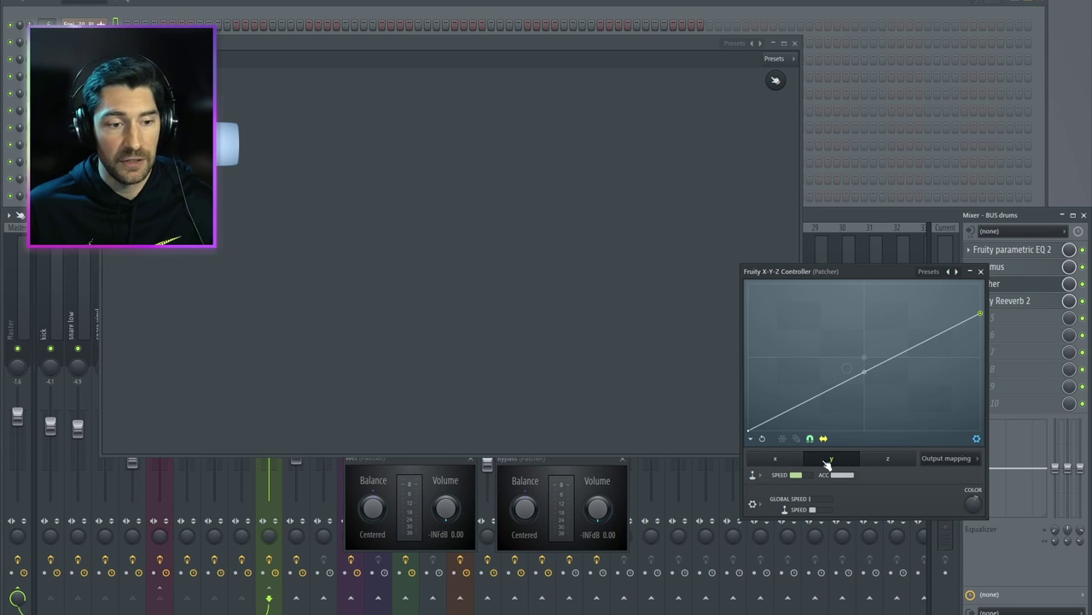
Close the controller and enable its node's X value parameter input and X controller output
left_click(981, 271)
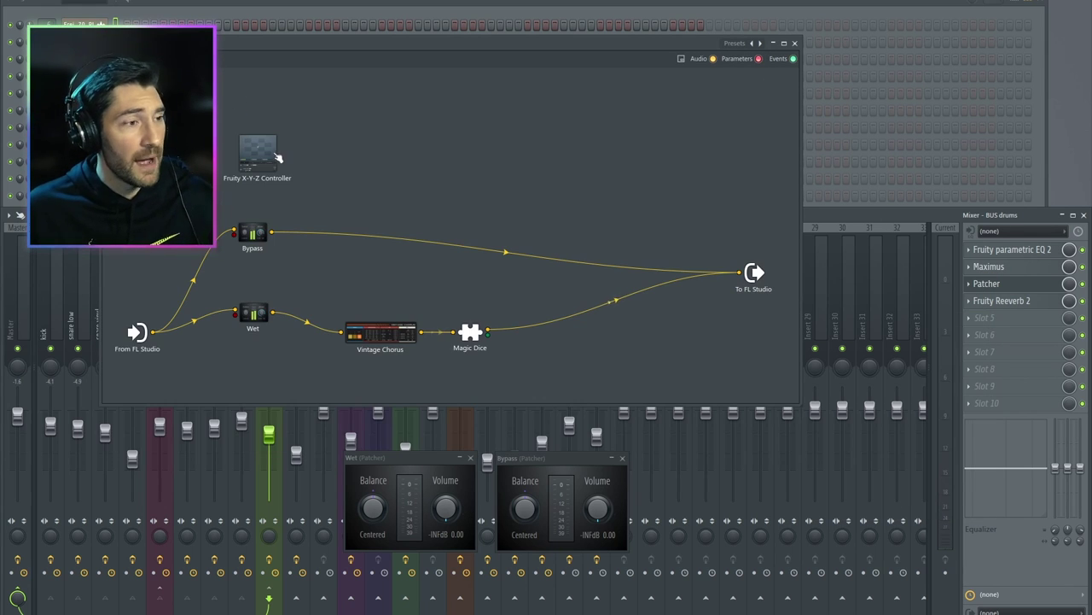
left_click_drag(367, 46, 494, 63)
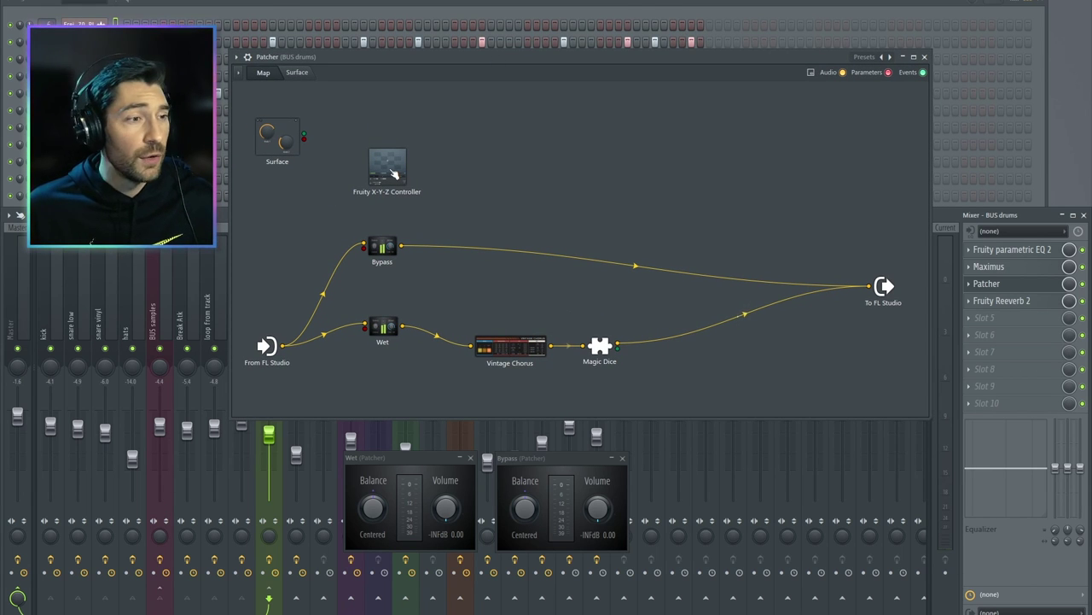
right_click(392, 168)
mouse_move(455, 222)
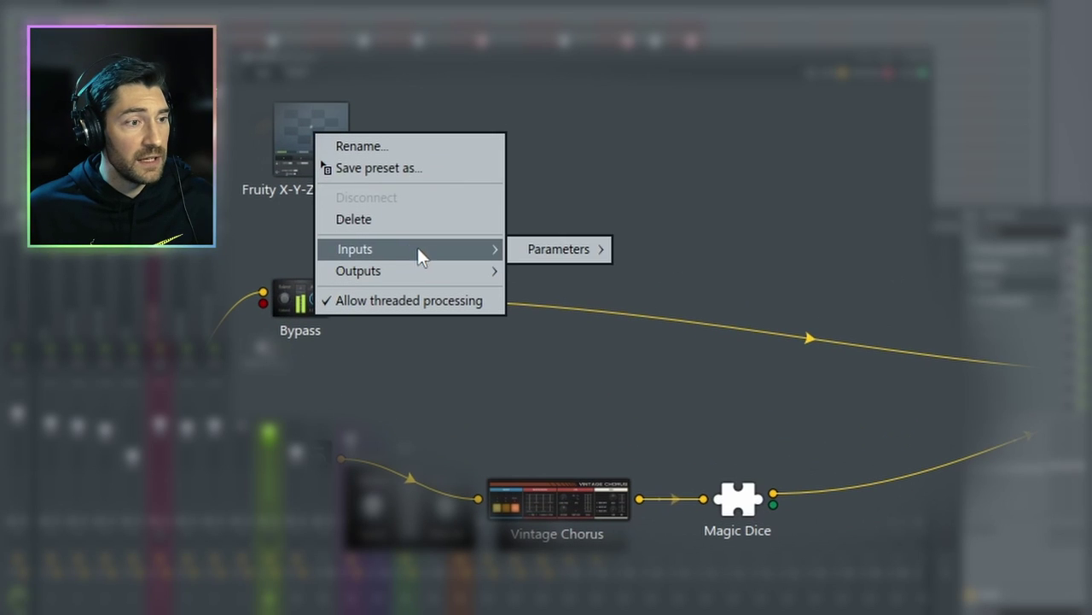
mouse_move(532, 250)
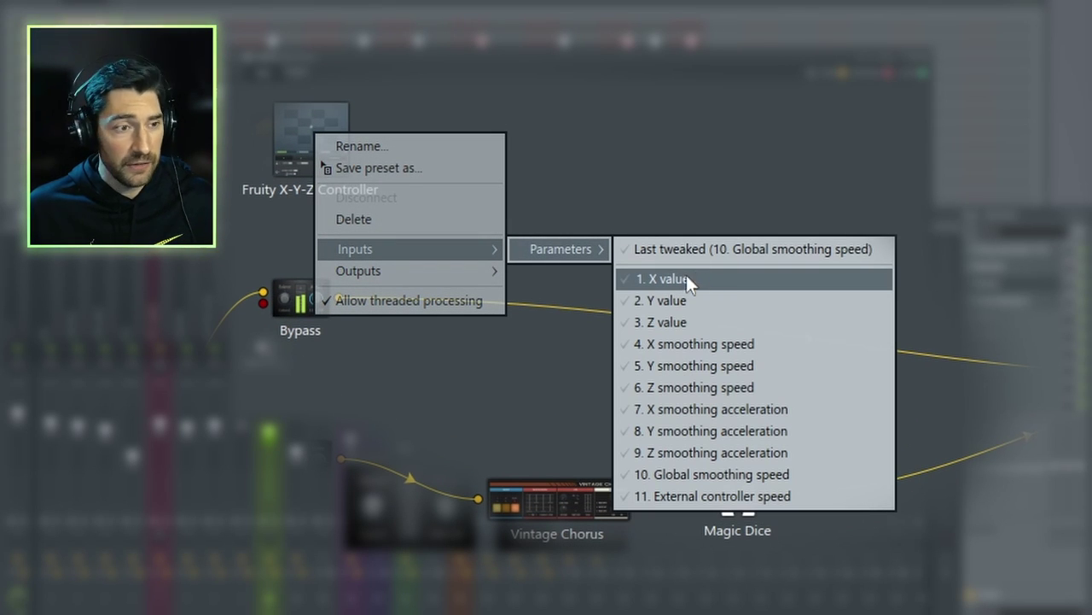
left_click(692, 282)
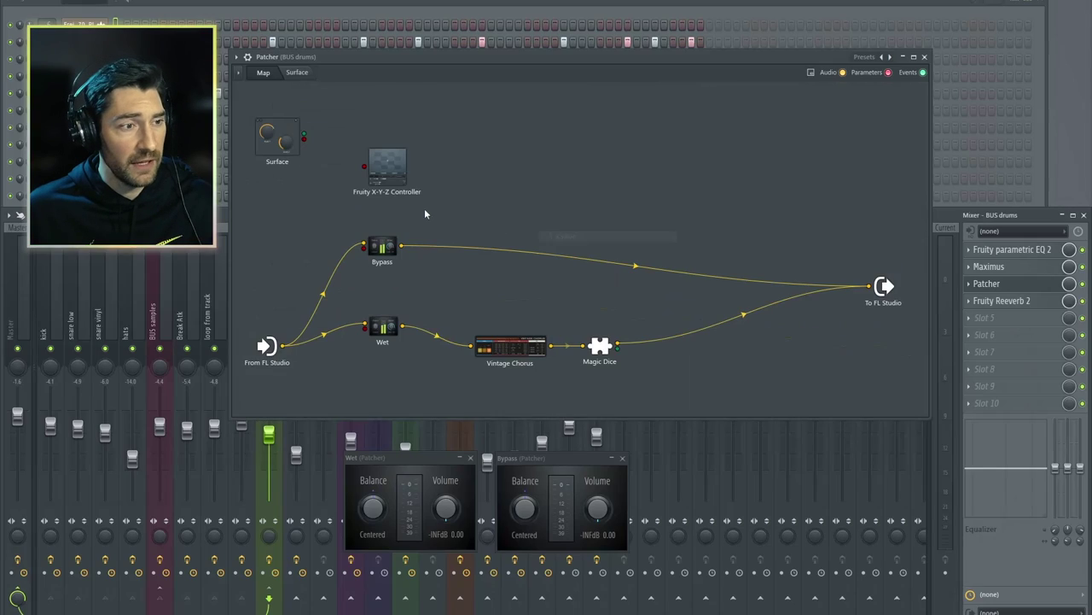
right_click(307, 135)
mouse_move(367, 276)
mouse_move(507, 296)
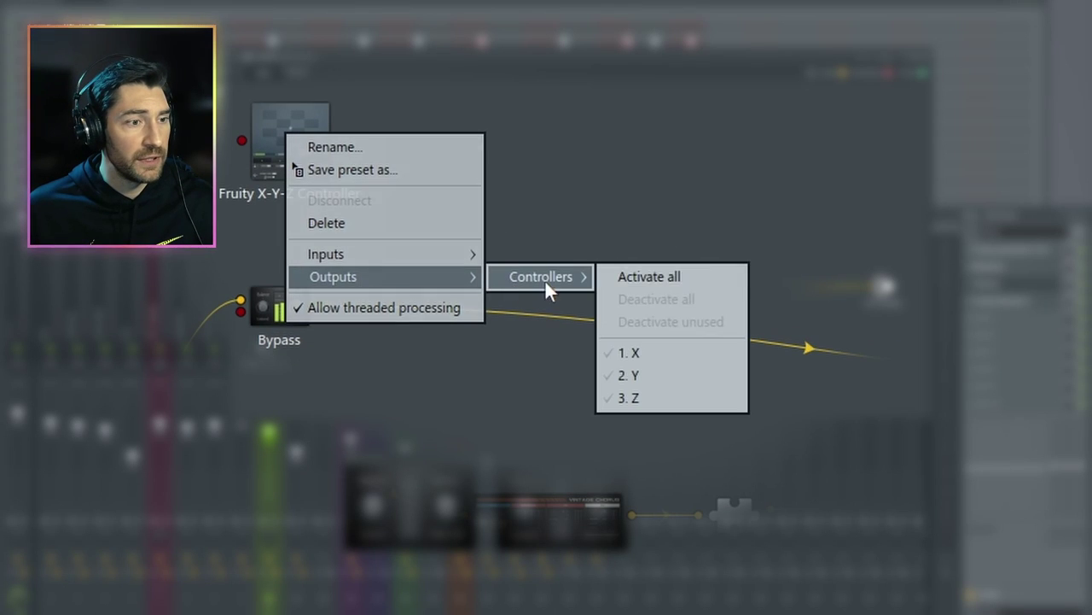
left_click(668, 353)
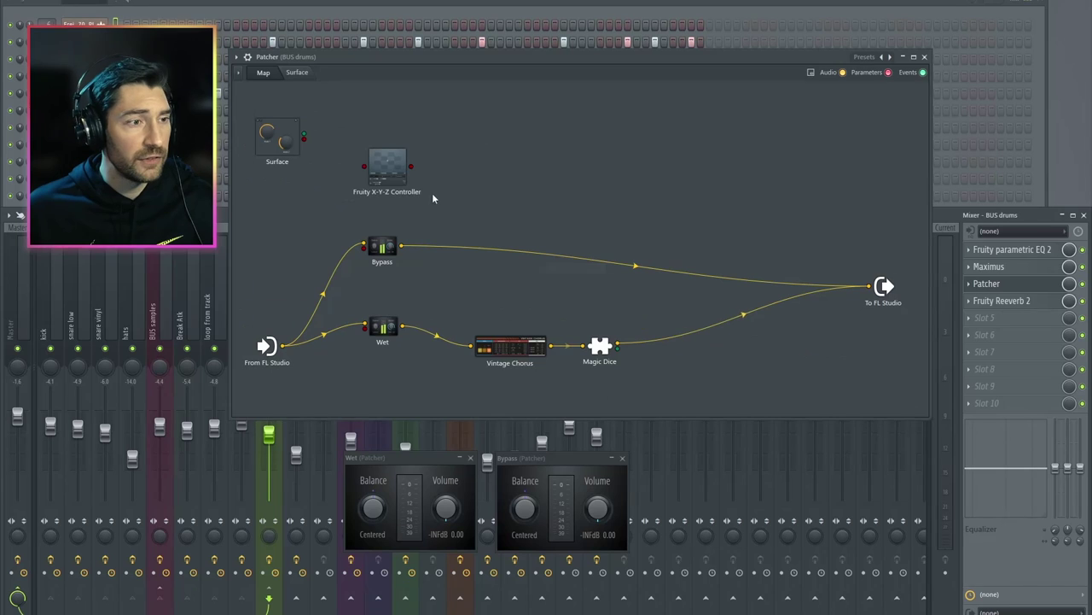
Test the Bypass control on the Patcher surface, then go back to the map
double_click(277, 135)
left_click(321, 167)
left_click(318, 164)
left_click(319, 164)
left_click(264, 73)
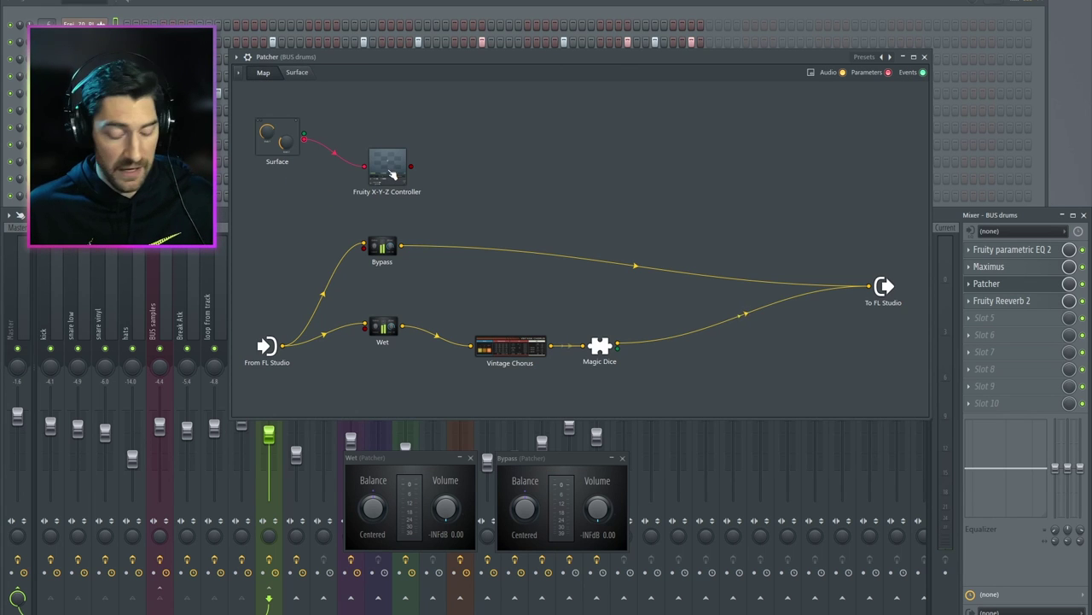
Check the x curve, then wire the controller's X output to the Wet volume
left_click(391, 174)
left_click_drag(869, 273, 833, 267)
left_click(738, 451)
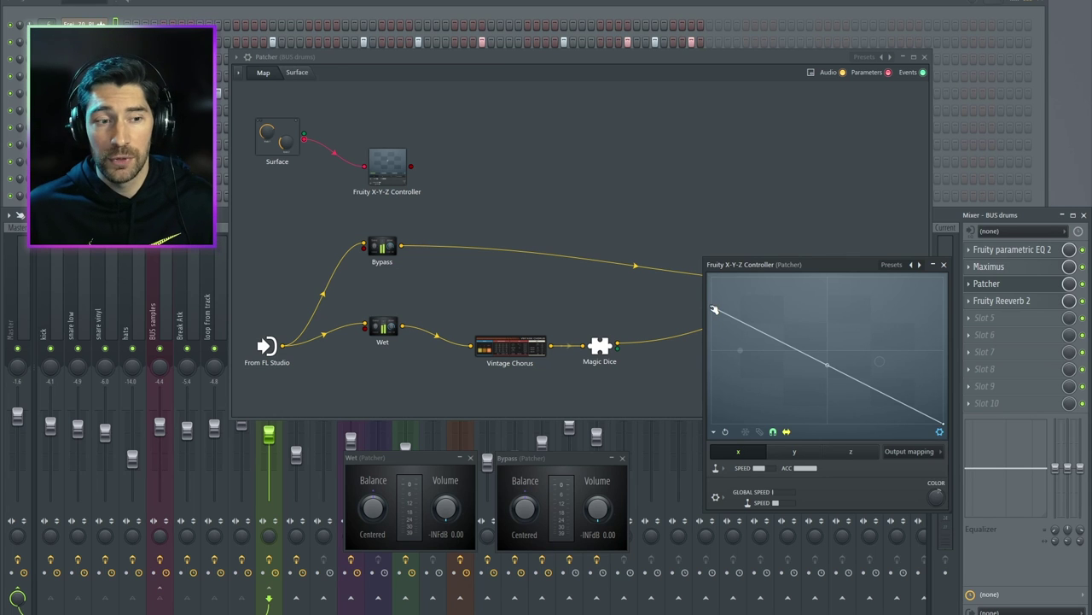
left_click(943, 265)
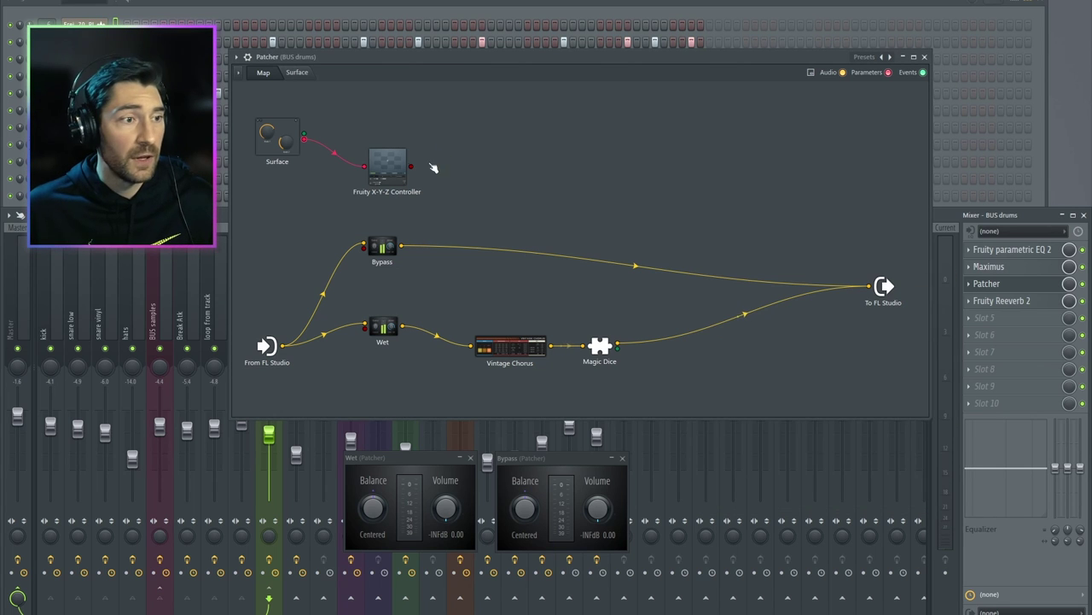
left_click_drag(410, 167, 364, 327)
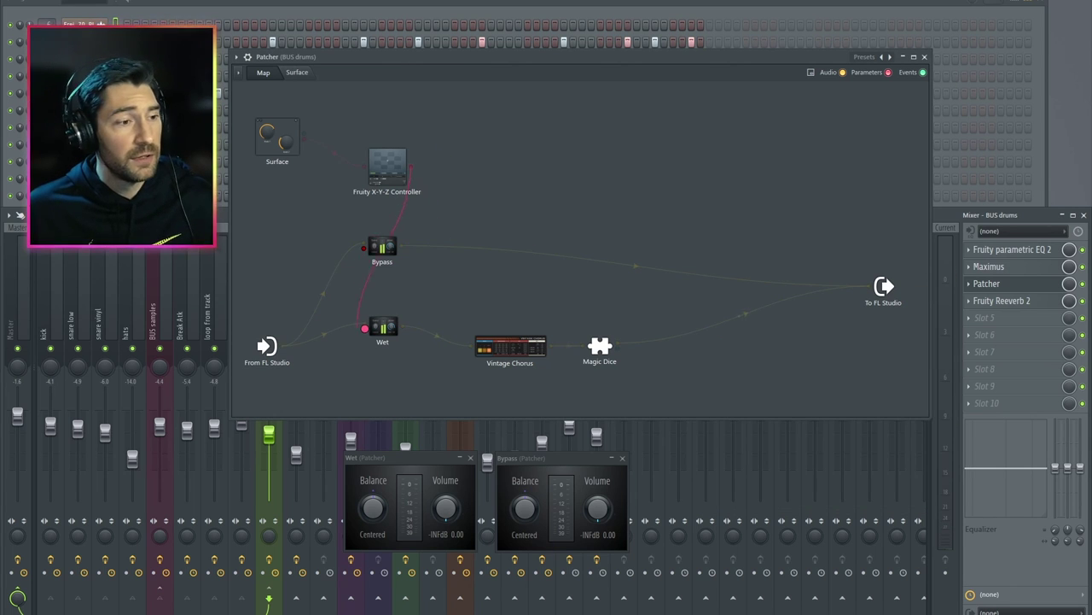
Enable the node's Y value parameter input and Y controller output
right_click(386, 164)
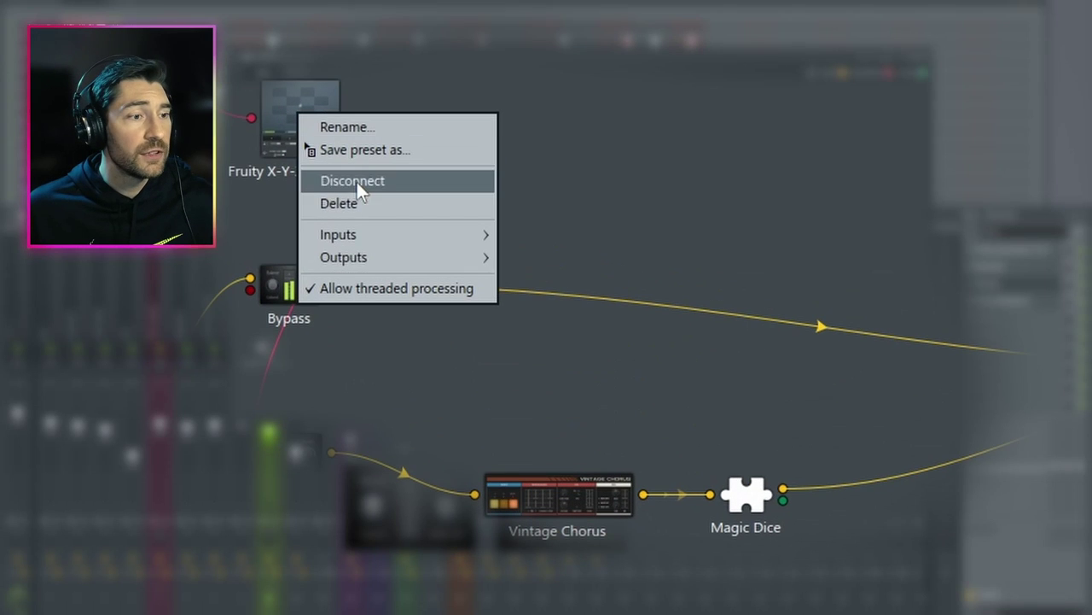
mouse_move(430, 230)
mouse_move(539, 236)
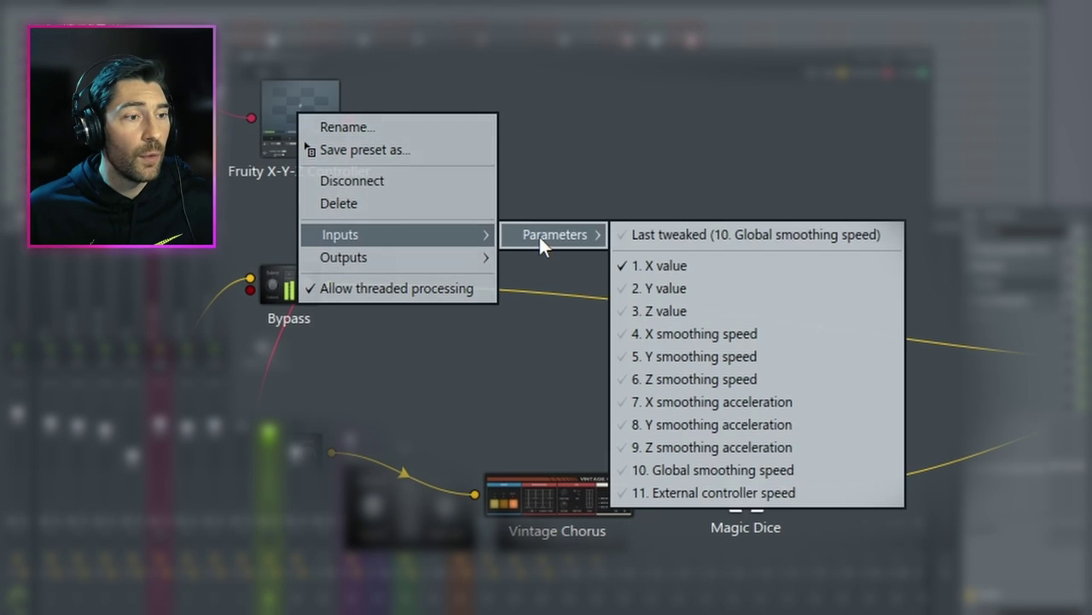
left_click(649, 288)
right_click(312, 127)
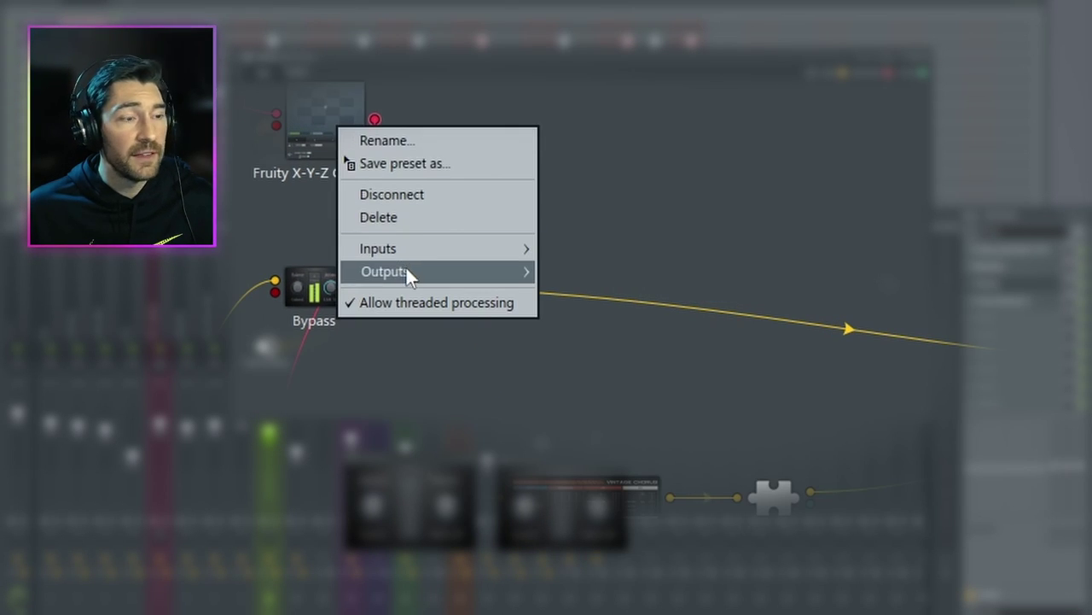
mouse_move(407, 272)
mouse_move(630, 273)
left_click(707, 370)
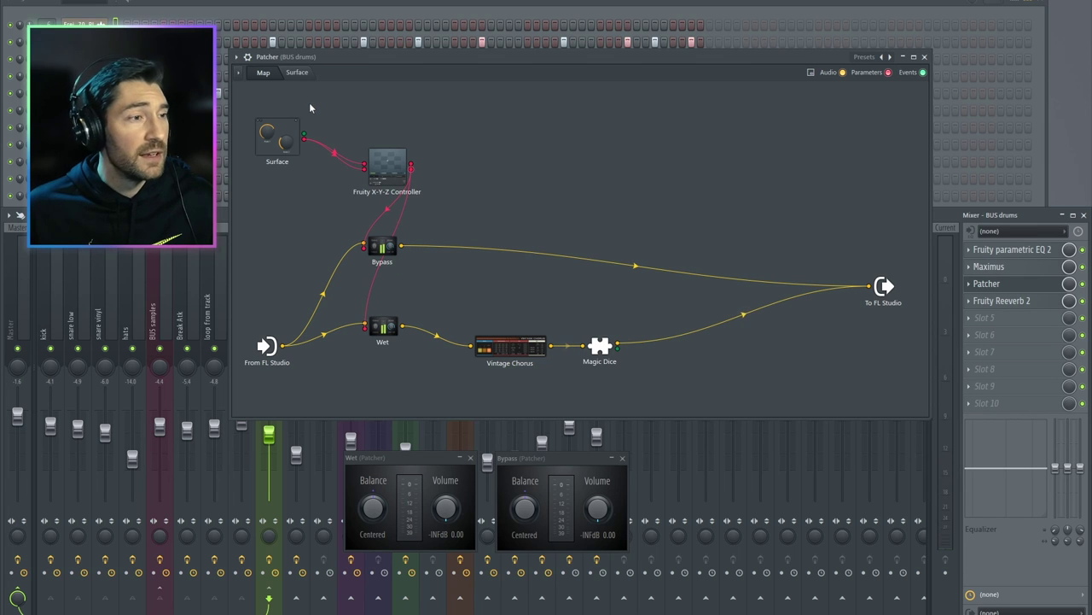
Toggle the surface Bypass button repeatedly and move the Wet and Bypass windows into view
left_click(297, 73)
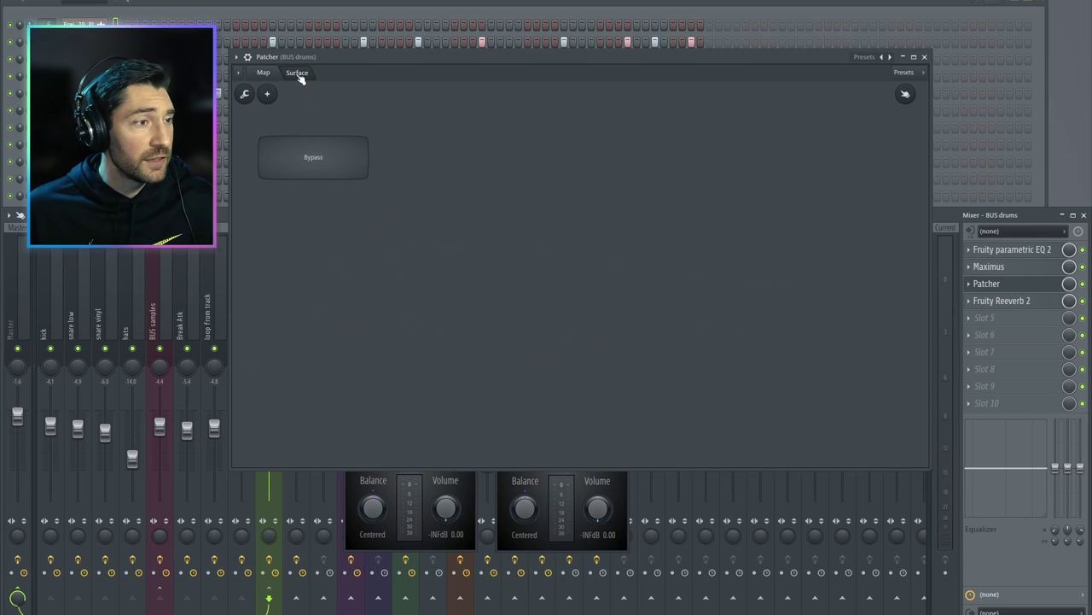
left_click(313, 158)
left_click(313, 157)
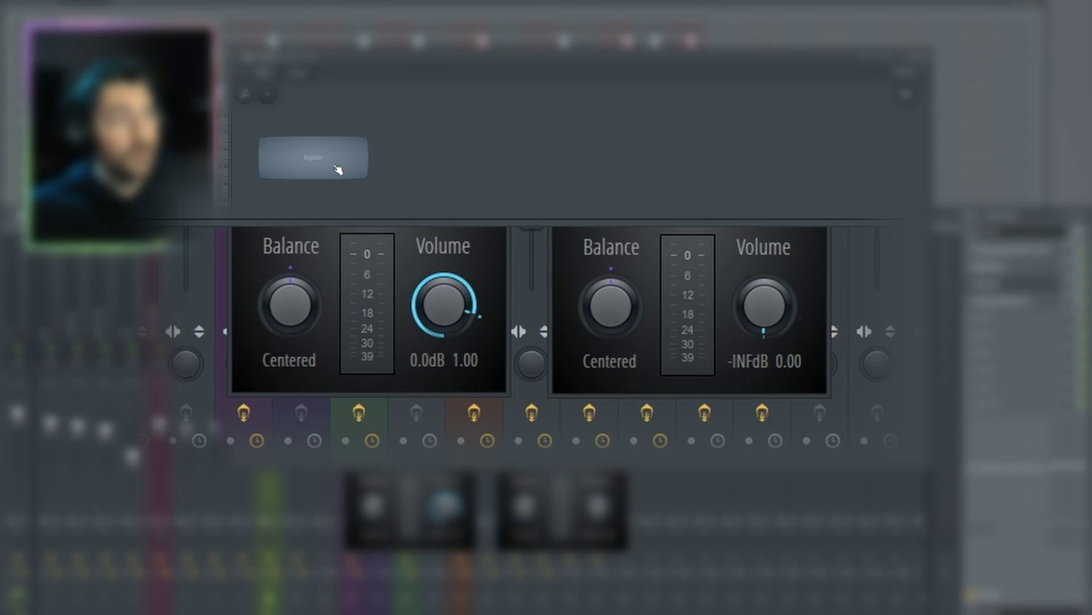
left_click(314, 157)
left_click(336, 167)
left_click(336, 166)
left_click(336, 166)
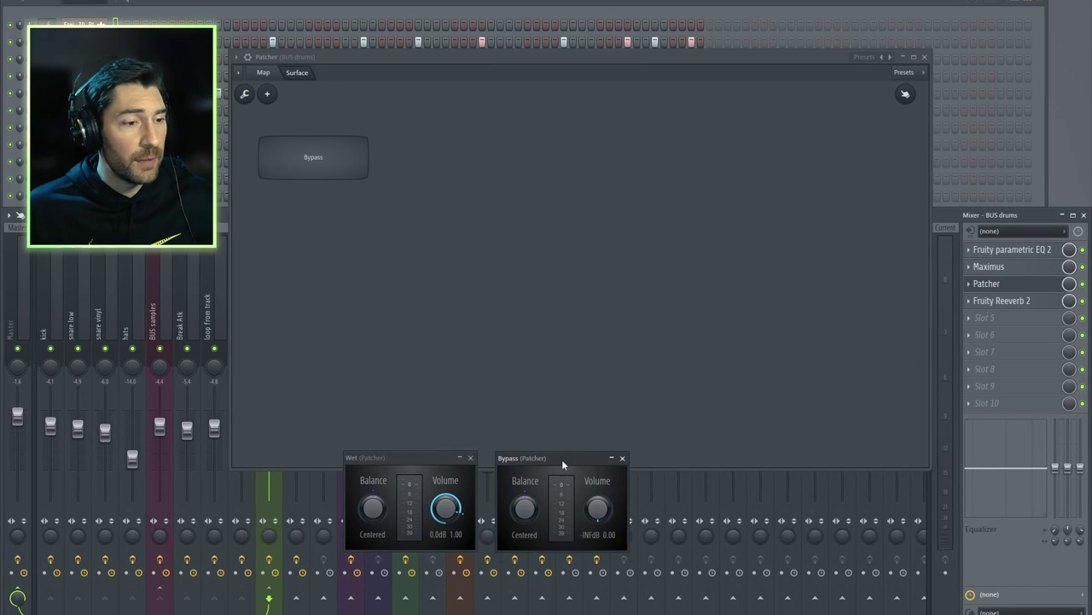
left_click_drag(562, 459, 576, 497)
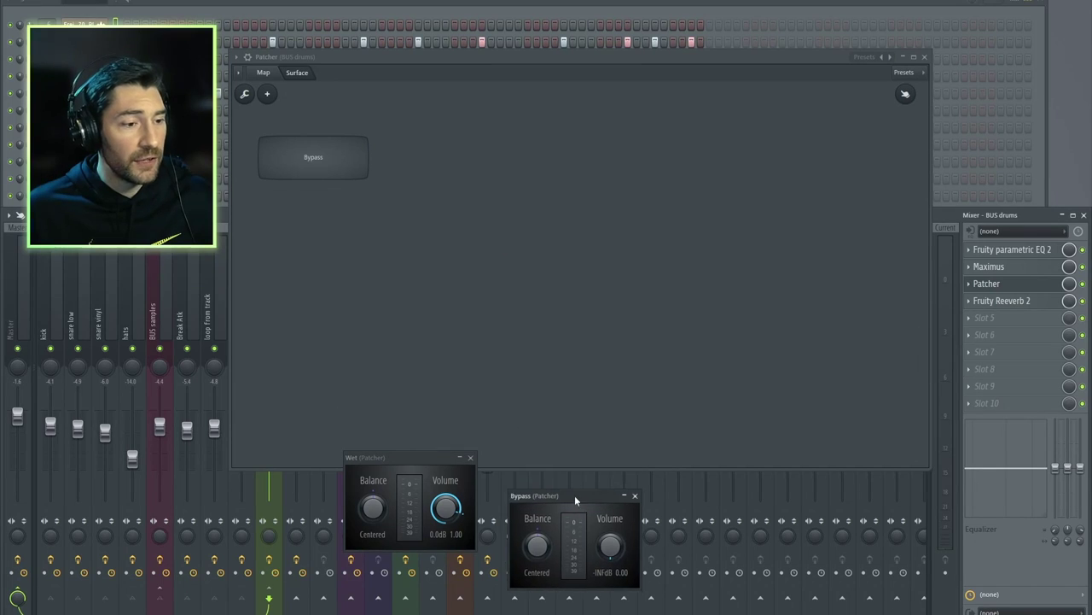
left_click_drag(426, 461, 433, 494)
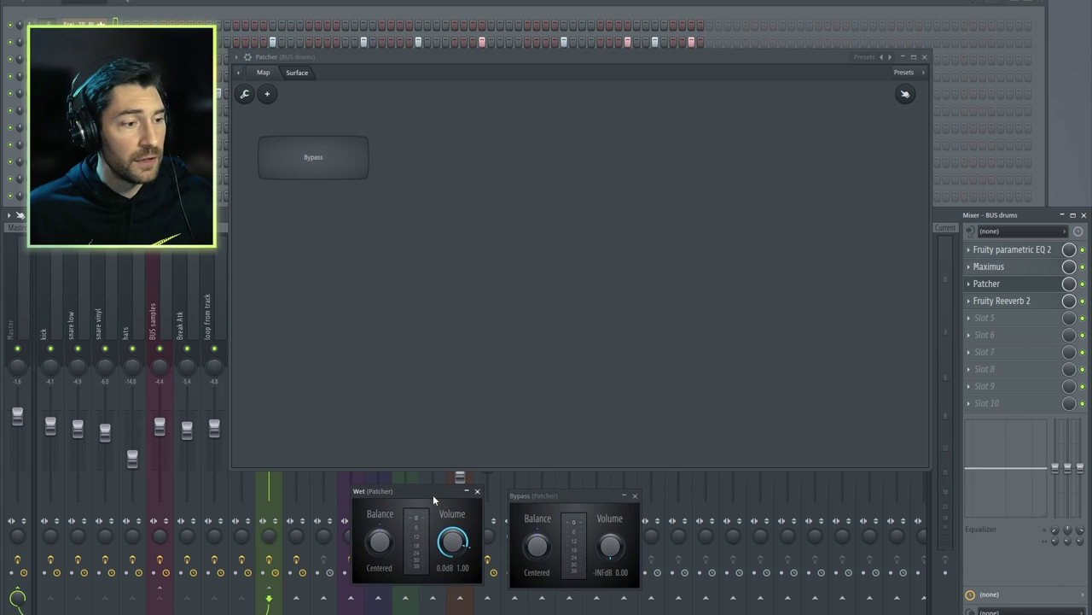
Retest Bypass, leaving it on (Bypass 0.0dB, Wet -INF dB), then open the X-Y-Z Controller from the map
left_click(313, 158)
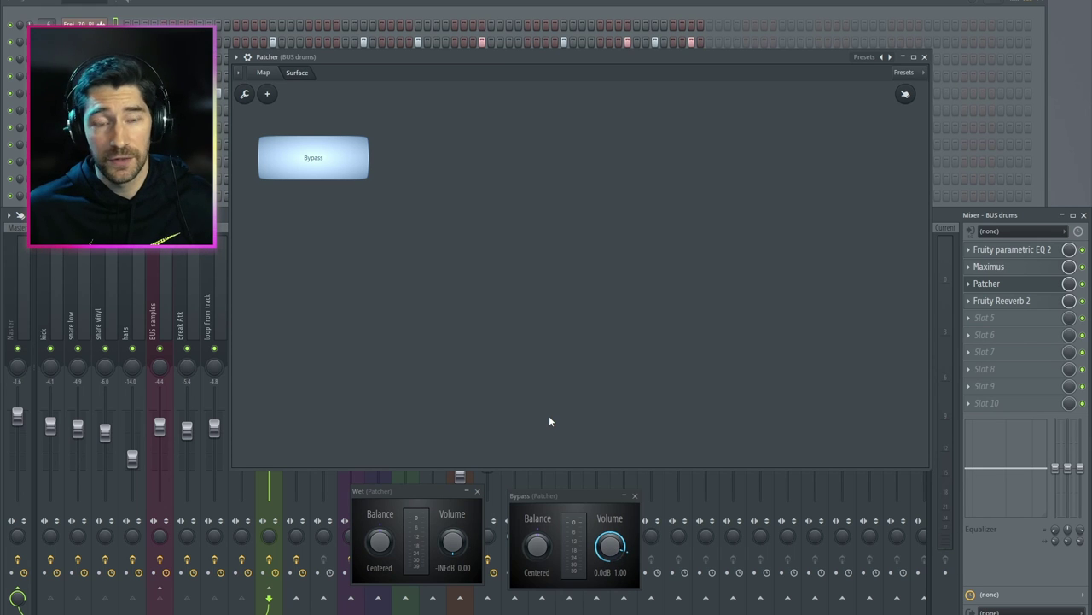
left_click(334, 175)
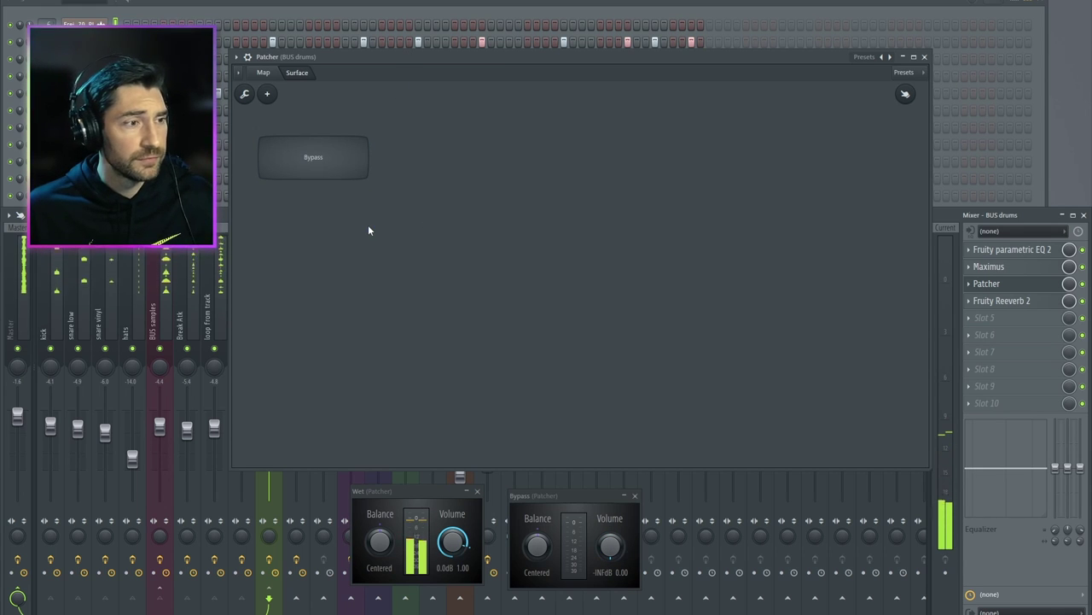
left_click(333, 169)
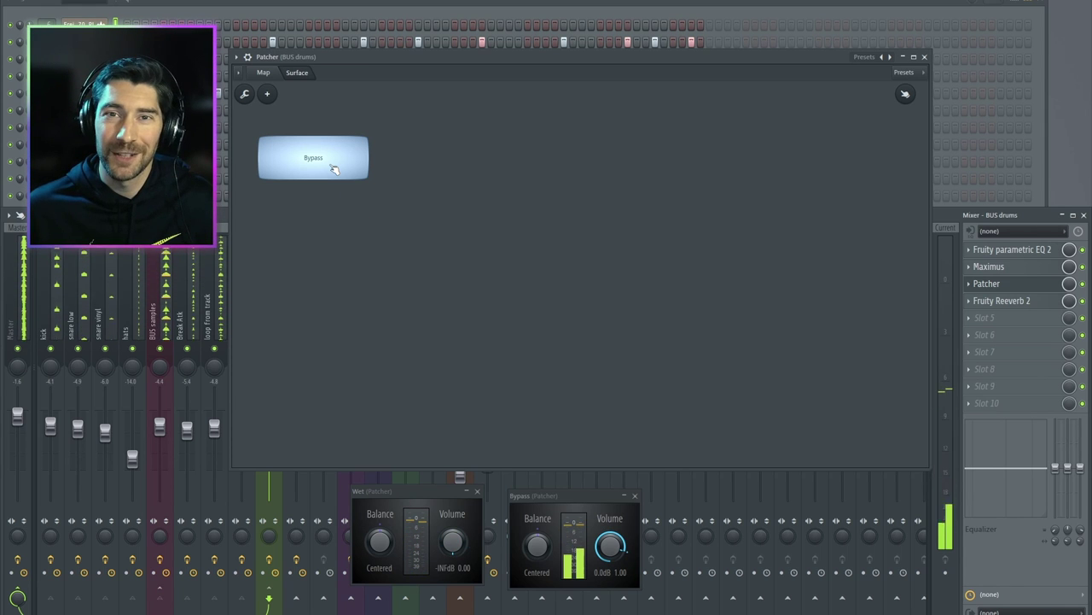
left_click(334, 168)
left_click(333, 168)
left_click(334, 168)
left_click(334, 168)
left_click(333, 164)
left_click(333, 164)
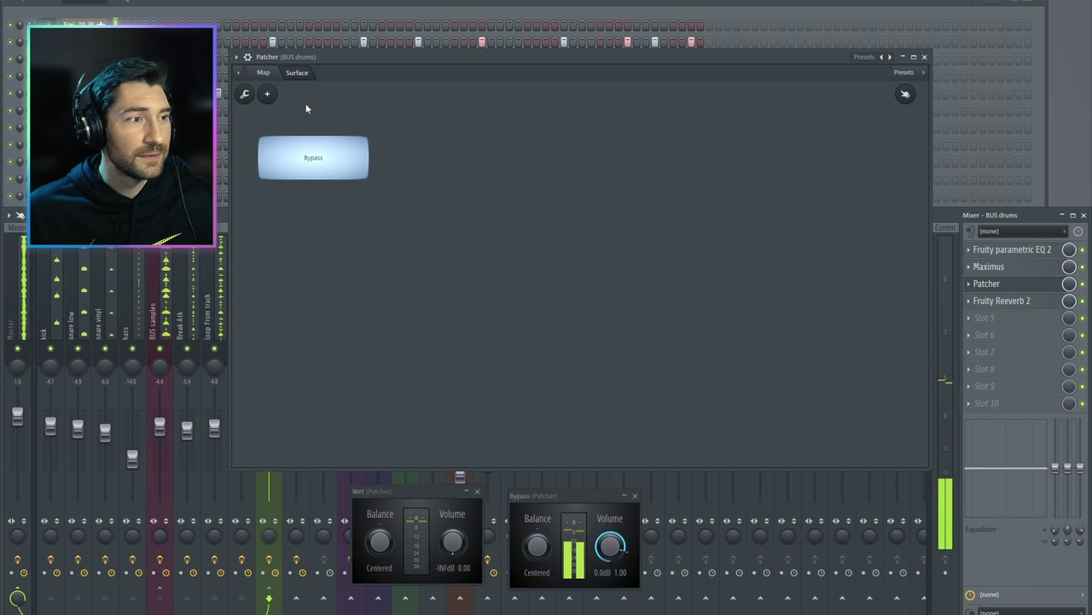
left_click(263, 71)
left_click(389, 171)
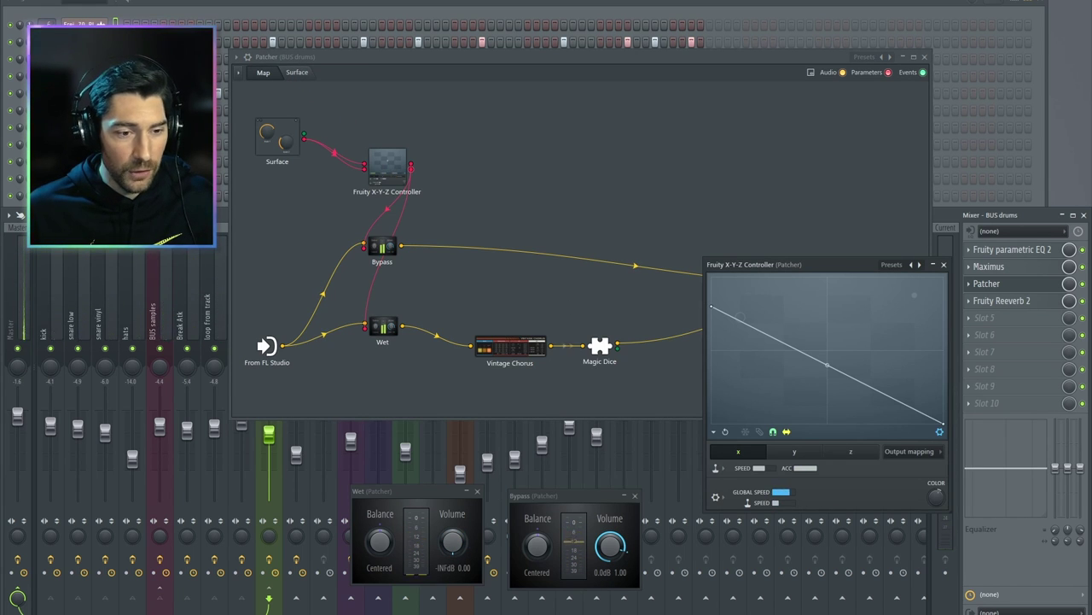
Move the X-Y-Z window aside and retest Bypass, ending off with Wet 0.0dB and Bypass -INF dB
left_click_drag(811, 271, 832, 356)
left_click(296, 73)
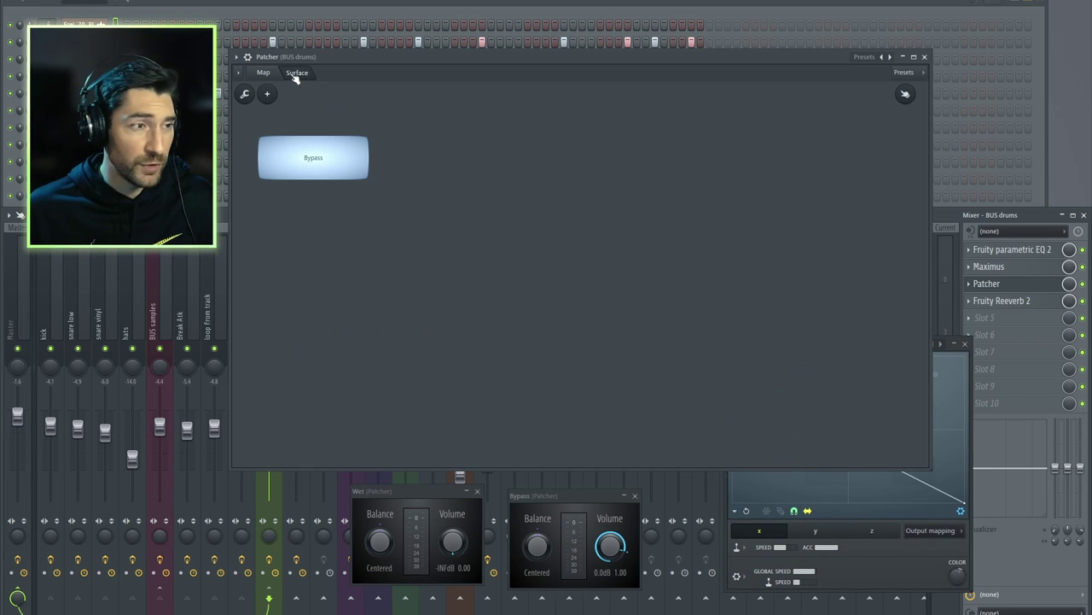
left_click(322, 164)
left_click(317, 165)
left_click(317, 165)
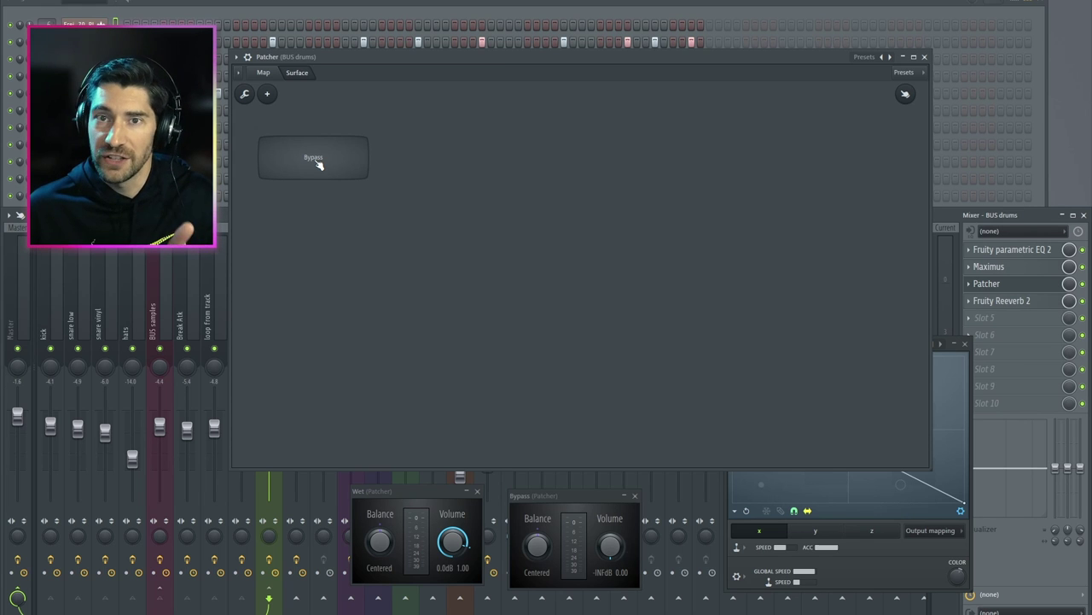
left_click(794, 577)
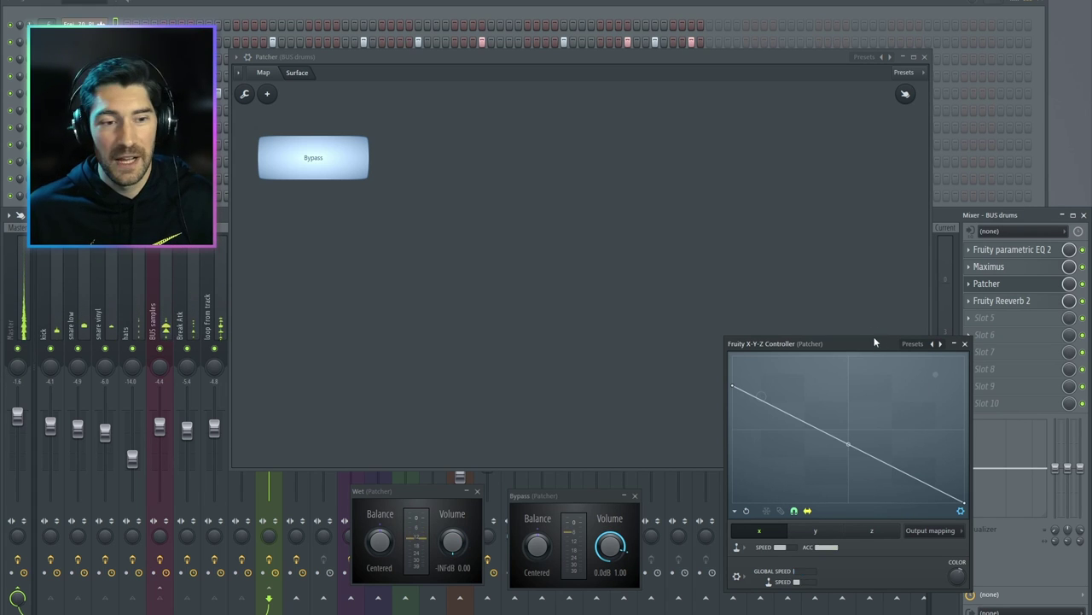
left_click_drag(873, 342, 785, 308)
left_click(313, 161)
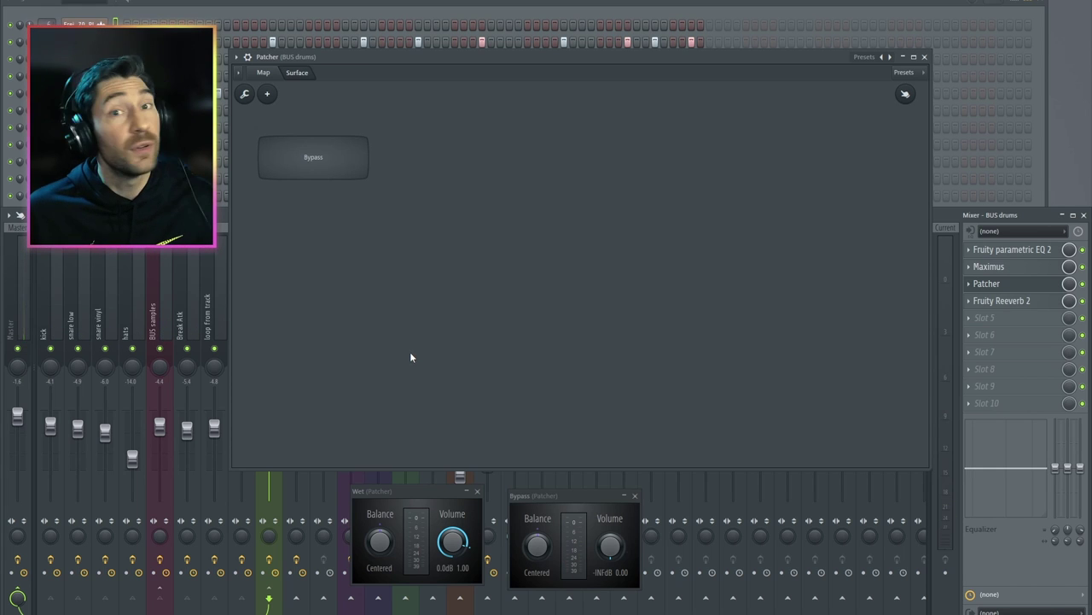
Delete the Bypass switch from the Patcher surface
right_click(312, 161)
left_click(247, 96)
right_click(300, 154)
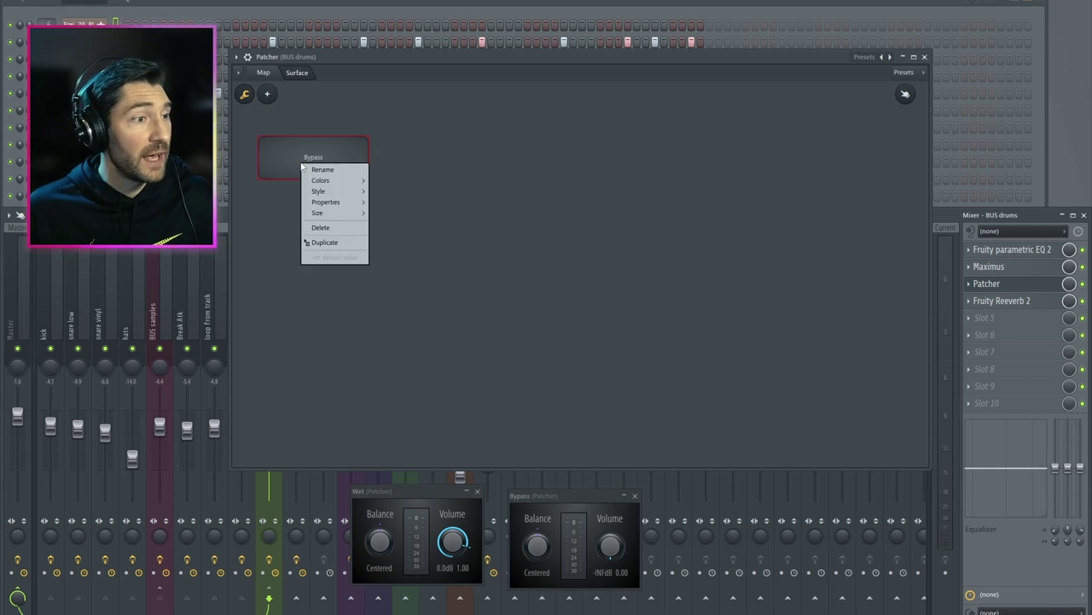
left_click(334, 225)
Add a red-to-green KRE knob to the surface and enlarge it
right_click(322, 177)
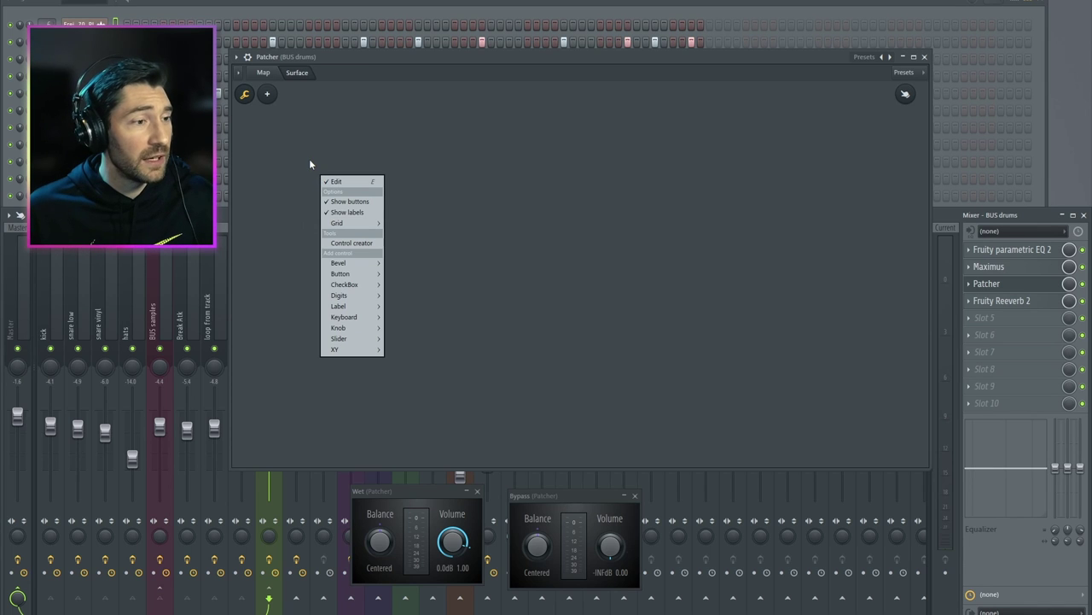
mouse_move(362, 323)
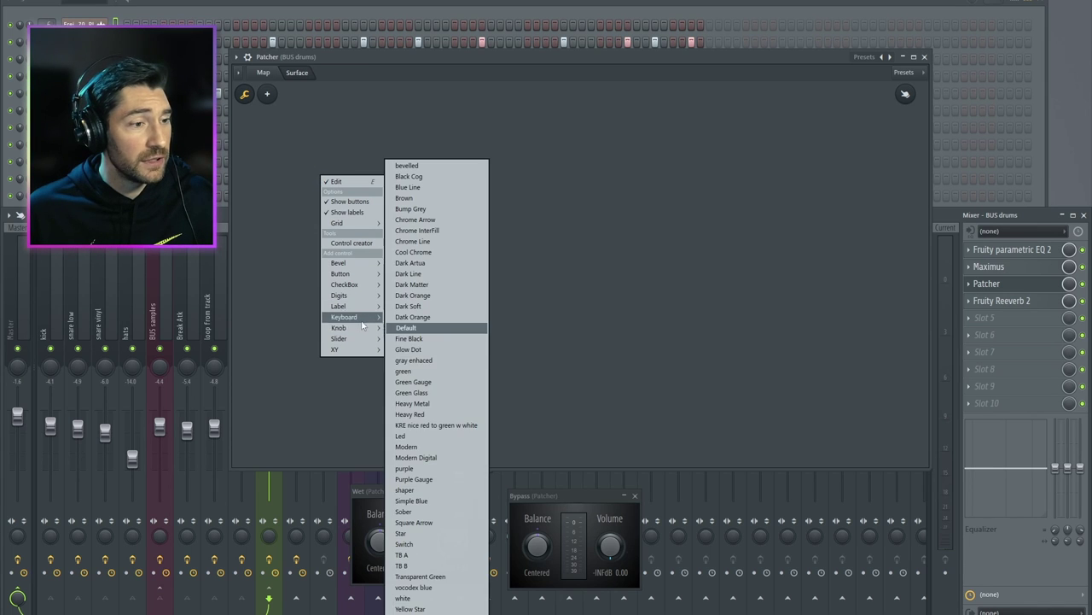
left_click(436, 424)
left_click_drag(328, 183, 384, 227)
Rename the knob 'dry MIX wet' and try turning it toward wet
right_click(326, 176)
left_click(345, 189)
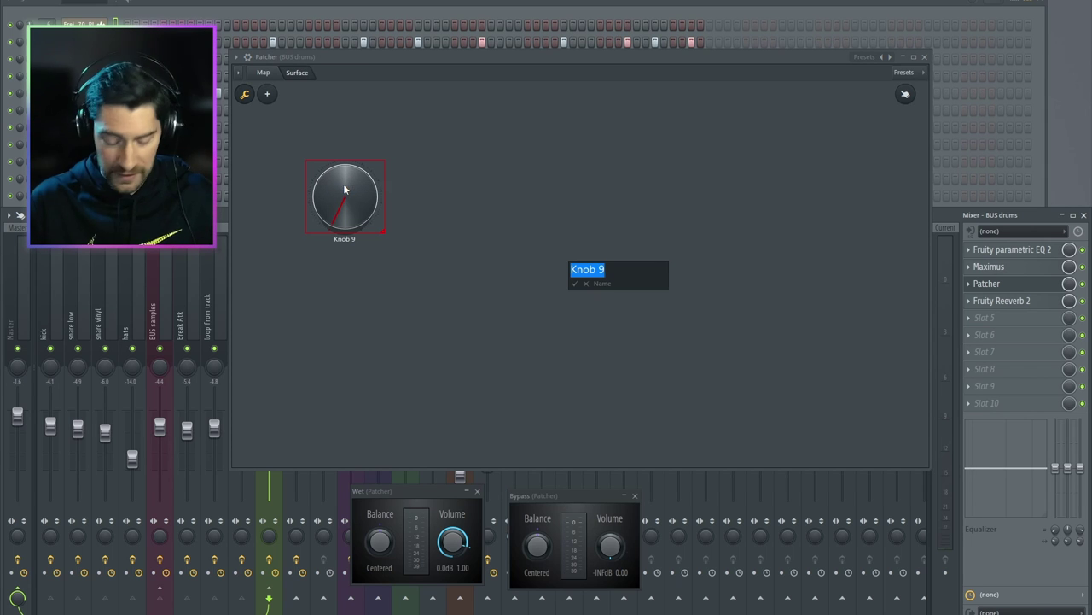
type("dry    MIX    wet")
key("Return")
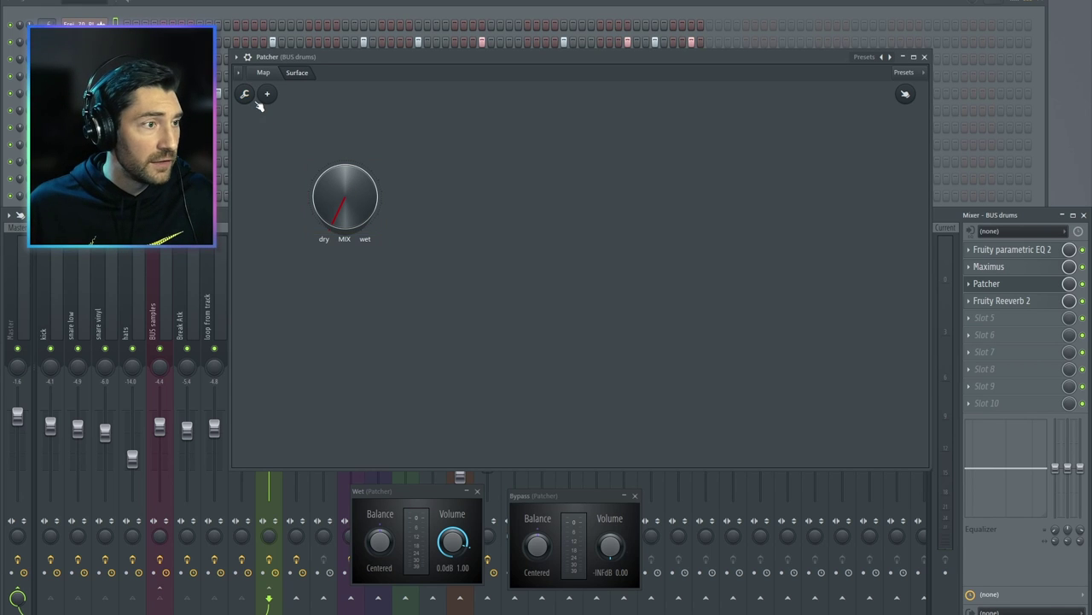
mouse_move(345, 197)
left_mouse_down()
mouse_move(345, 162)
mouse_move(345, 205)
left_mouse_up()
Wire the Surface output into the X-Y-Z Controller, then sweep dry MIX wet fully wet and back to dry
left_click(263, 71)
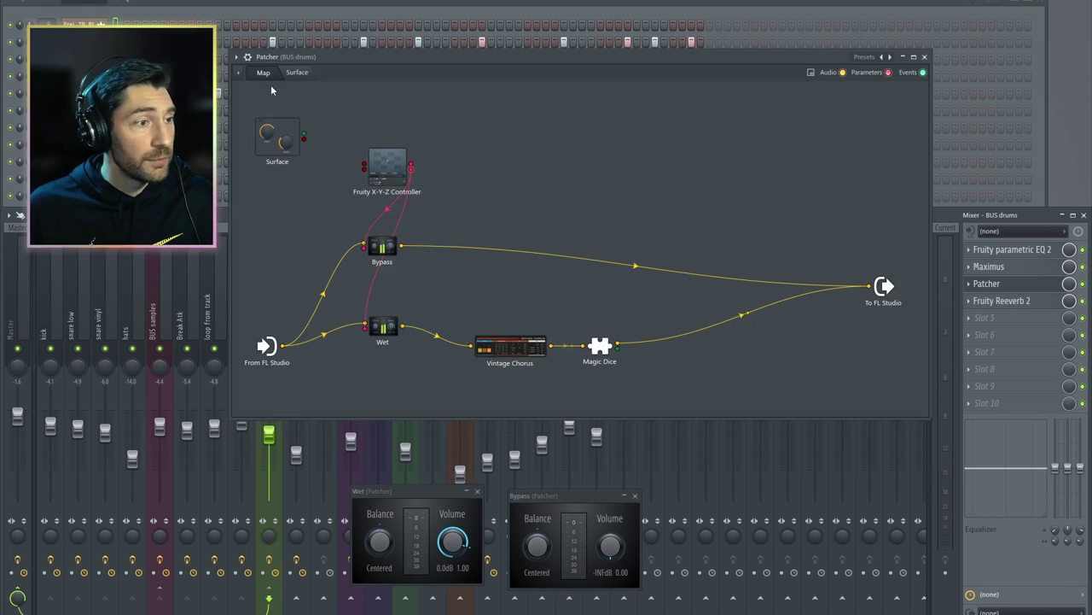
left_click_drag(305, 138, 363, 171)
left_click(298, 74)
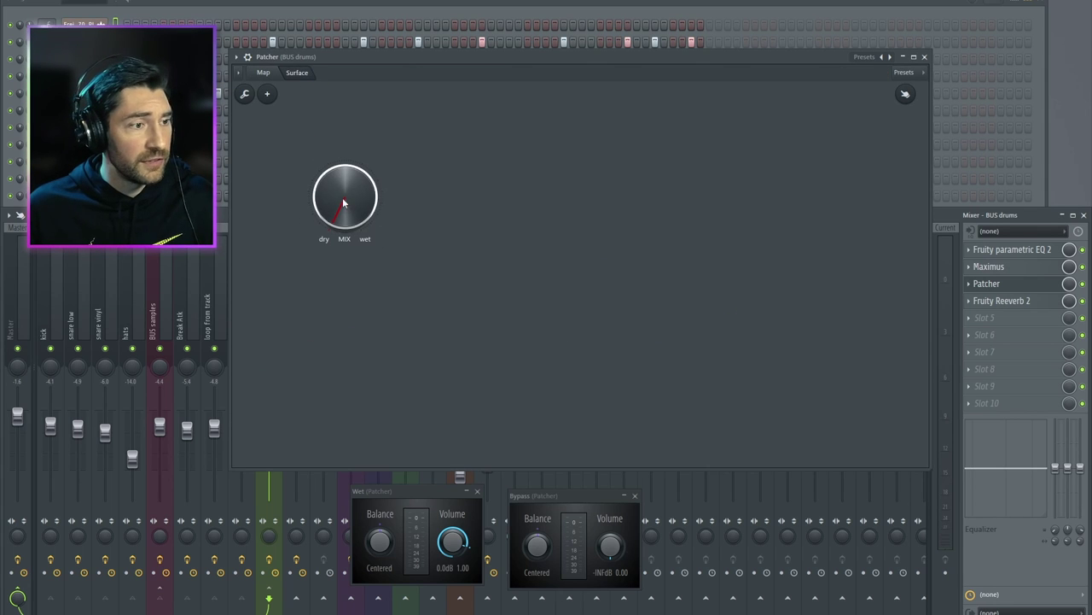
mouse_move(347, 212)
left_mouse_down()
mouse_move(347, 171)
mouse_move(347, 210)
left_mouse_up()
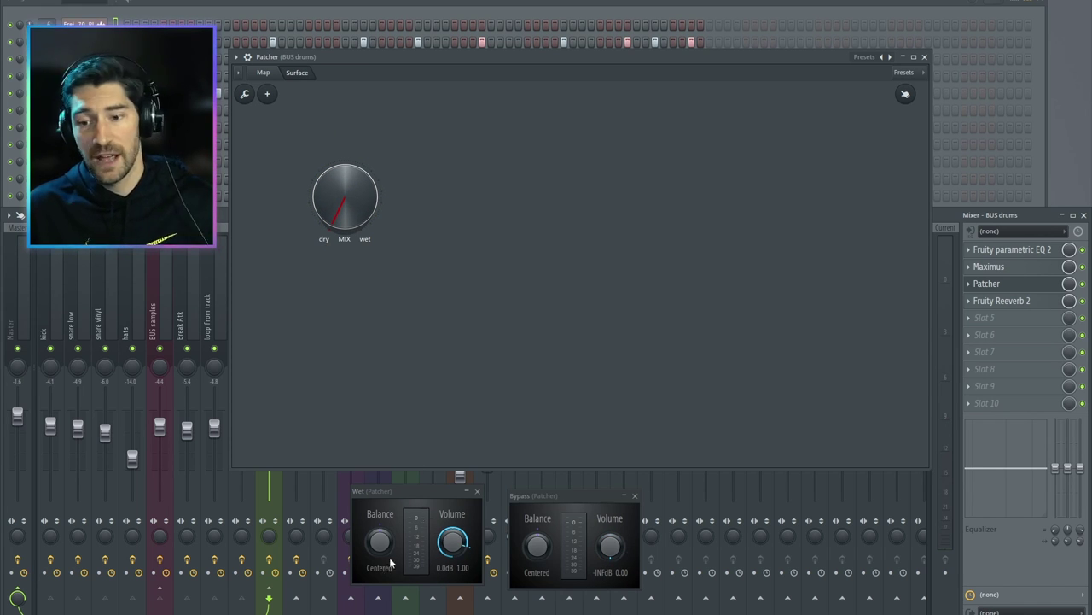
left_click_drag(346, 209, 346, 150)
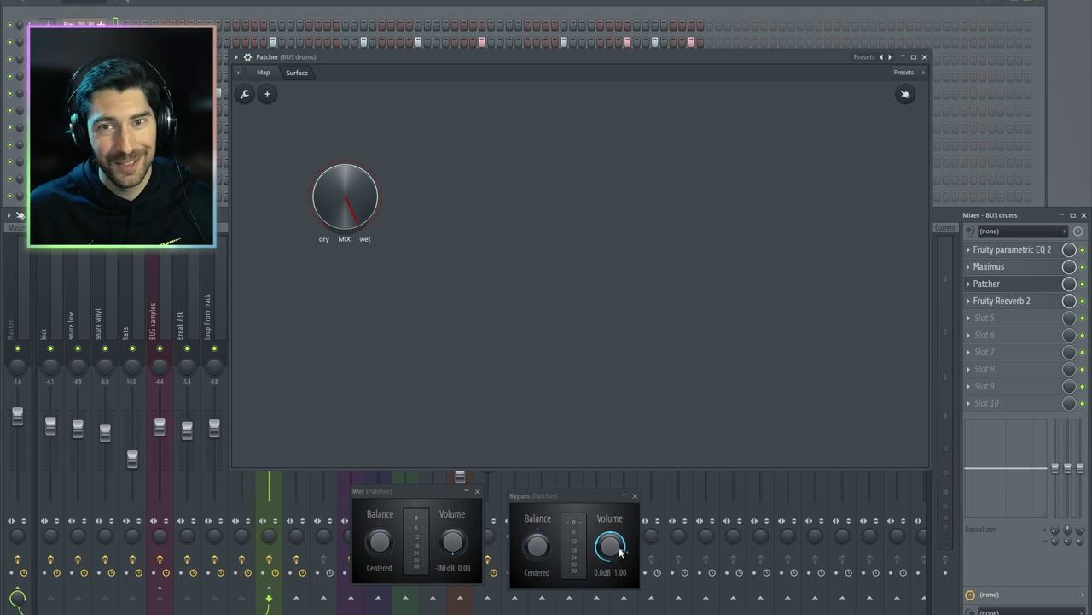
left_click_drag(345, 187, 345, 234)
left_click(264, 72)
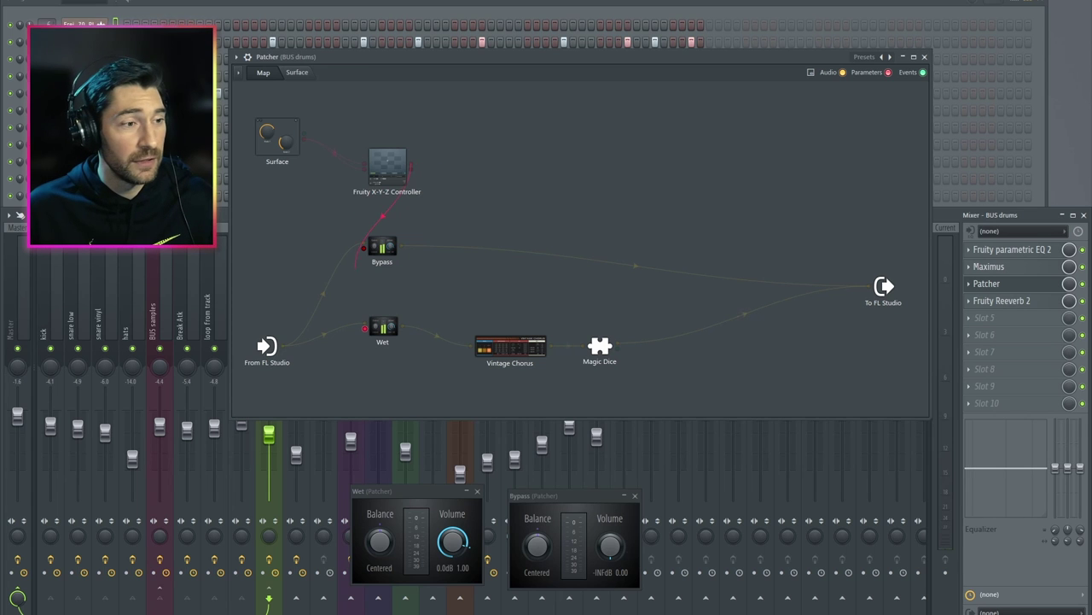
Rewire the X-Y-Z Controller output to Bypass, then play the drums and test MIX toward centre
left_click_drag(415, 175, 394, 229)
left_click(297, 71)
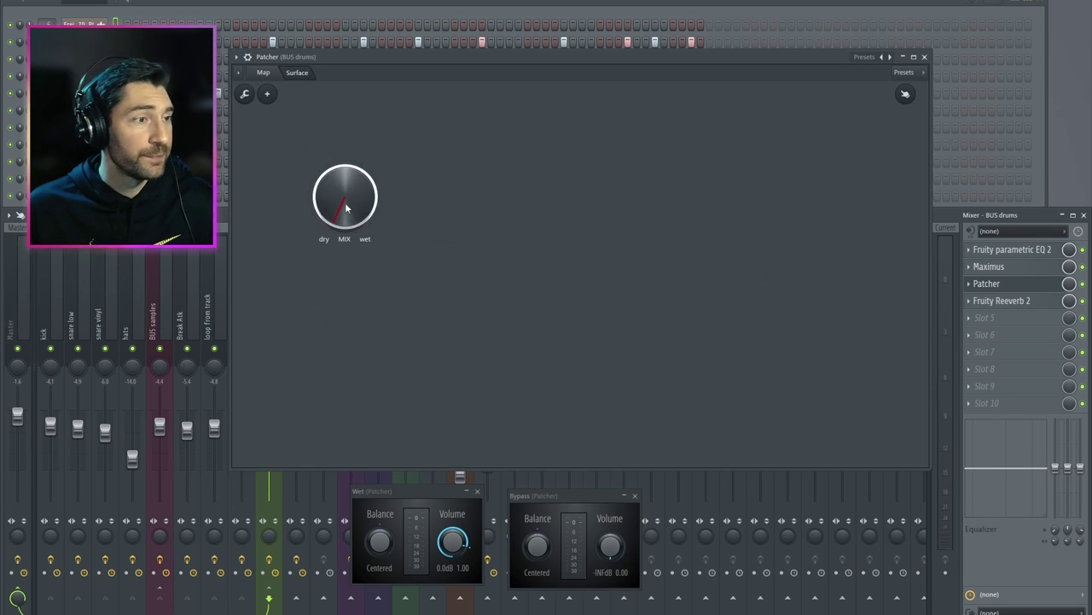
left_click_drag(345, 198, 345, 223)
key("space")
left_click_drag(354, 221, 345, 169)
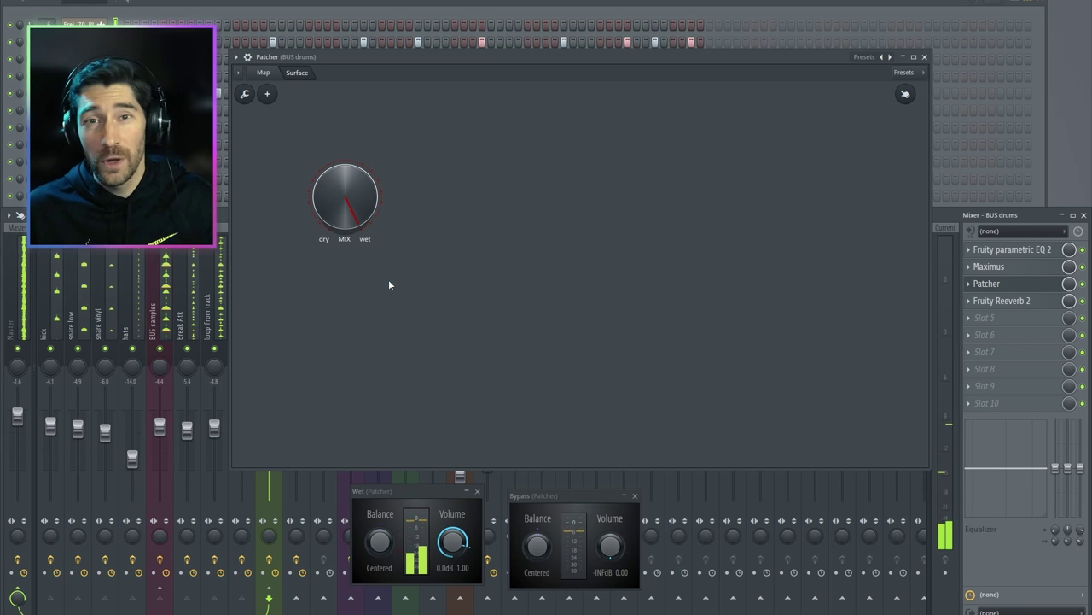
Set MIX to its centre and bring up the Fruity X-Y-Z Controller window
left_click_drag(344, 196, 344, 226)
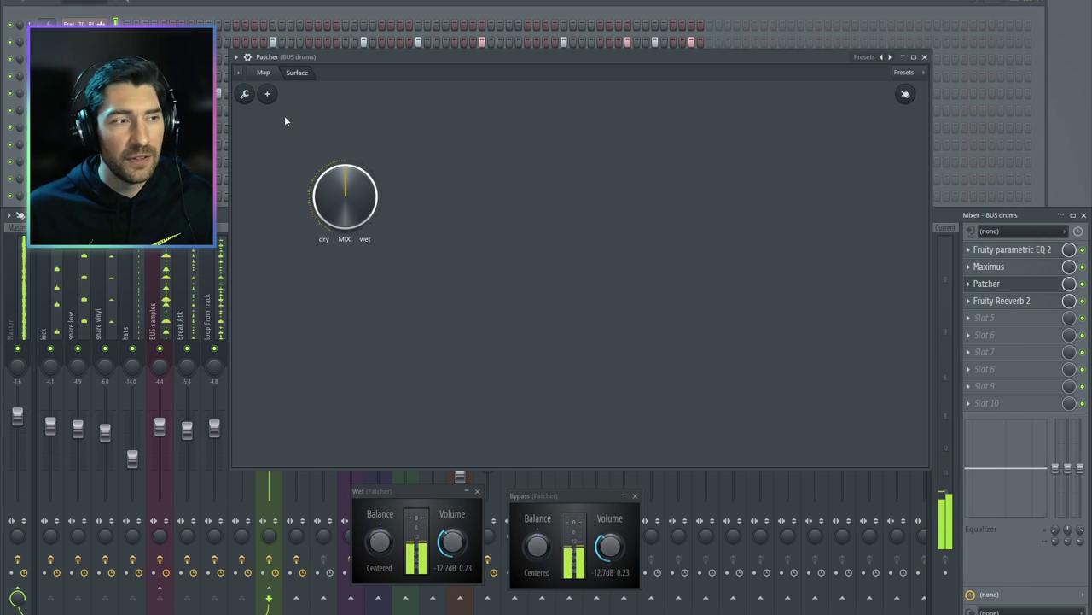
left_click(263, 72)
left_click(390, 171)
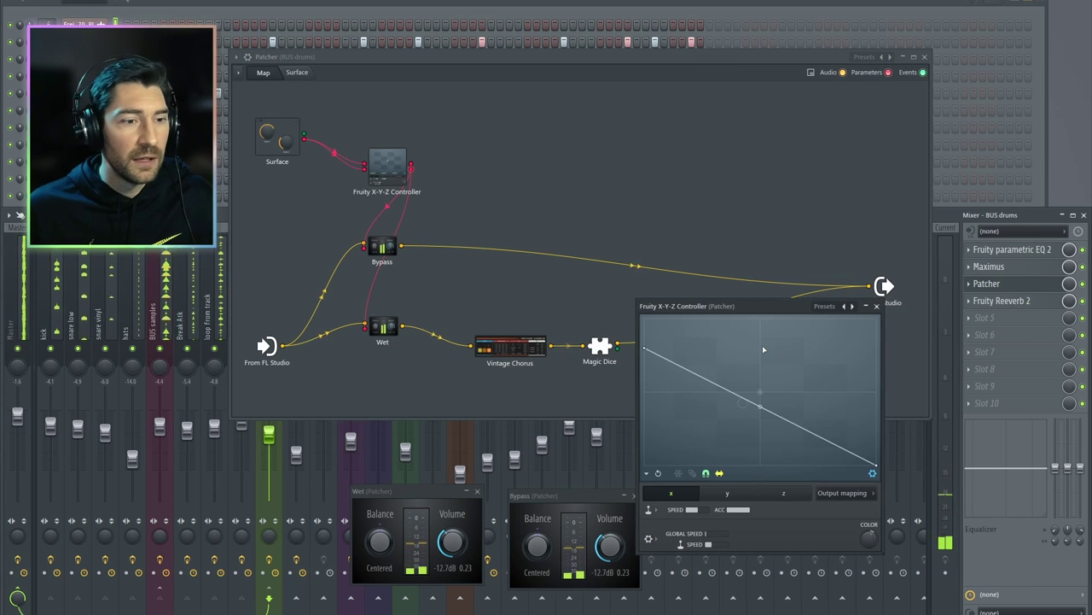
left_click_drag(763, 306, 786, 305)
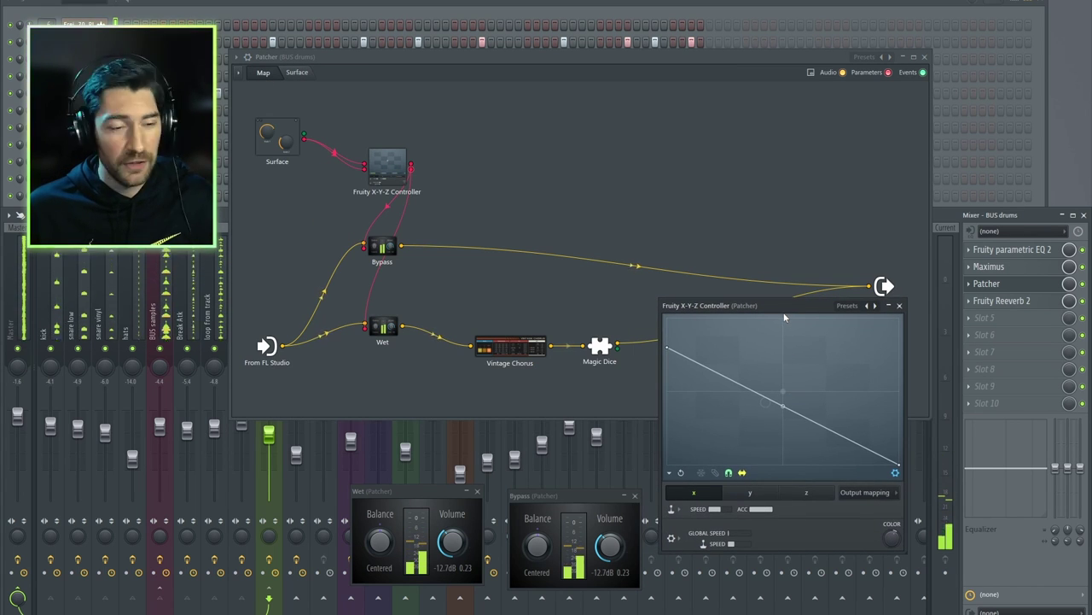
Bend the x and y curves upward so centre MIX gives Wet -3.8 dB and Bypass -2.9 dB
left_click_drag(784, 407, 782, 363)
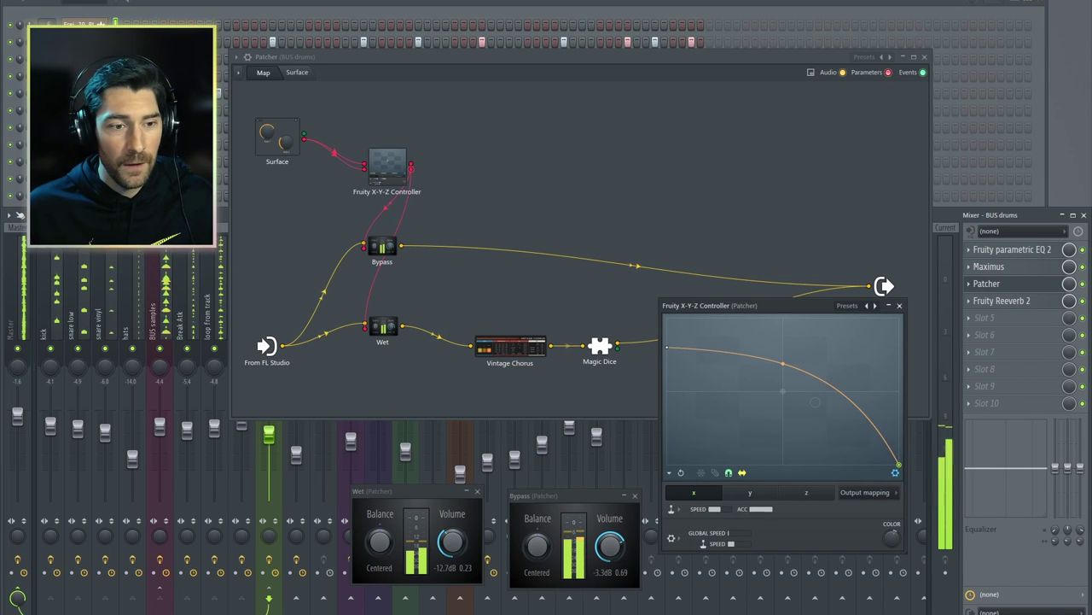
left_click(750, 491)
left_click_drag(783, 408, 783, 365)
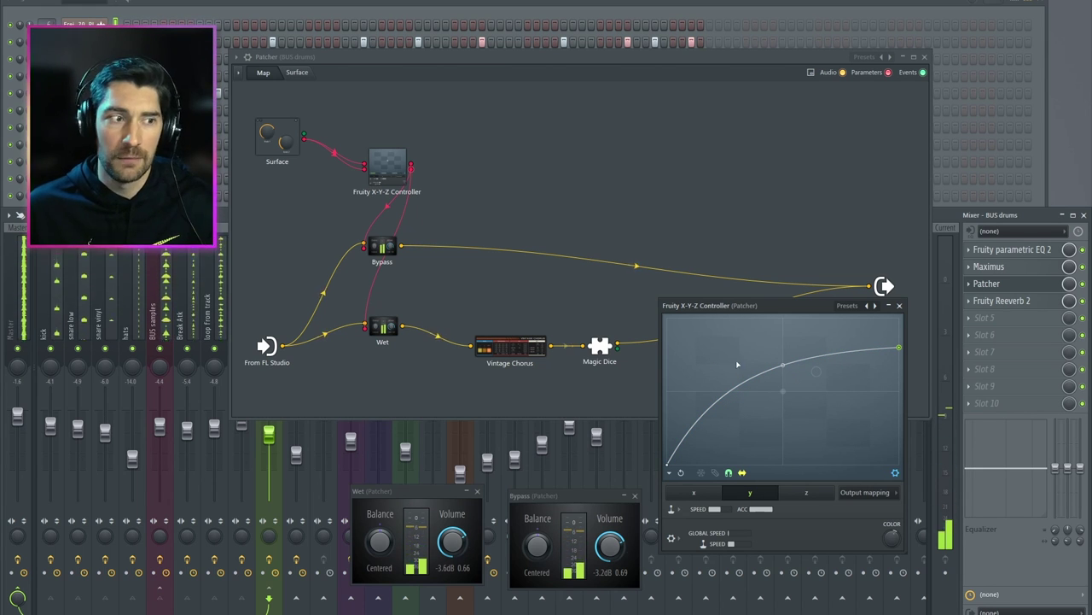
left_click(297, 73)
mouse_move(350, 203)
left_mouse_down()
mouse_move(350, 153)
mouse_move(350, 256)
mouse_move(350, 154)
mouse_move(352, 193)
left_mouse_up()
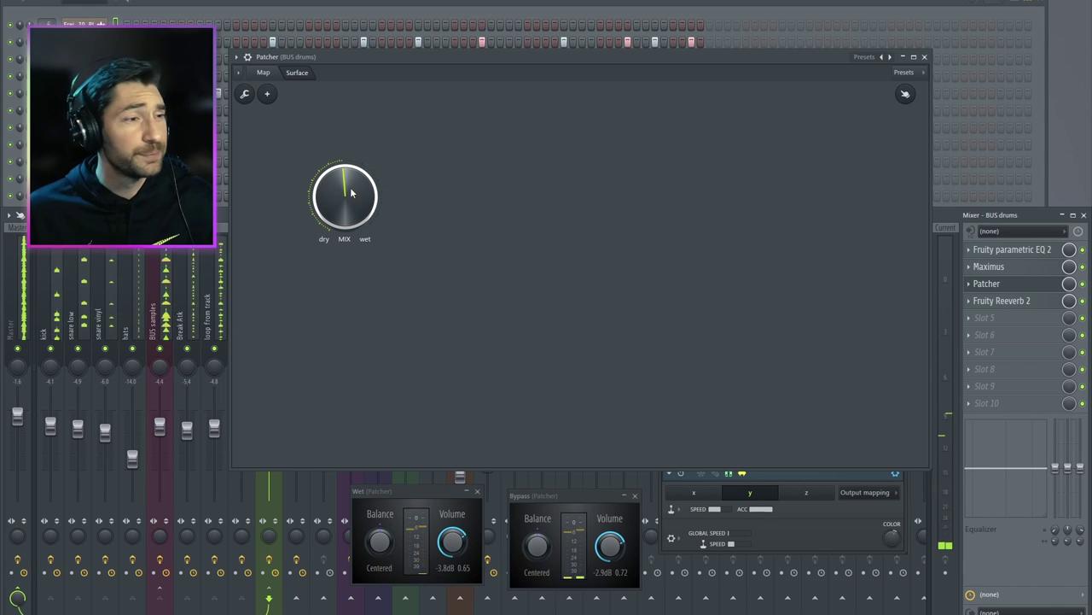